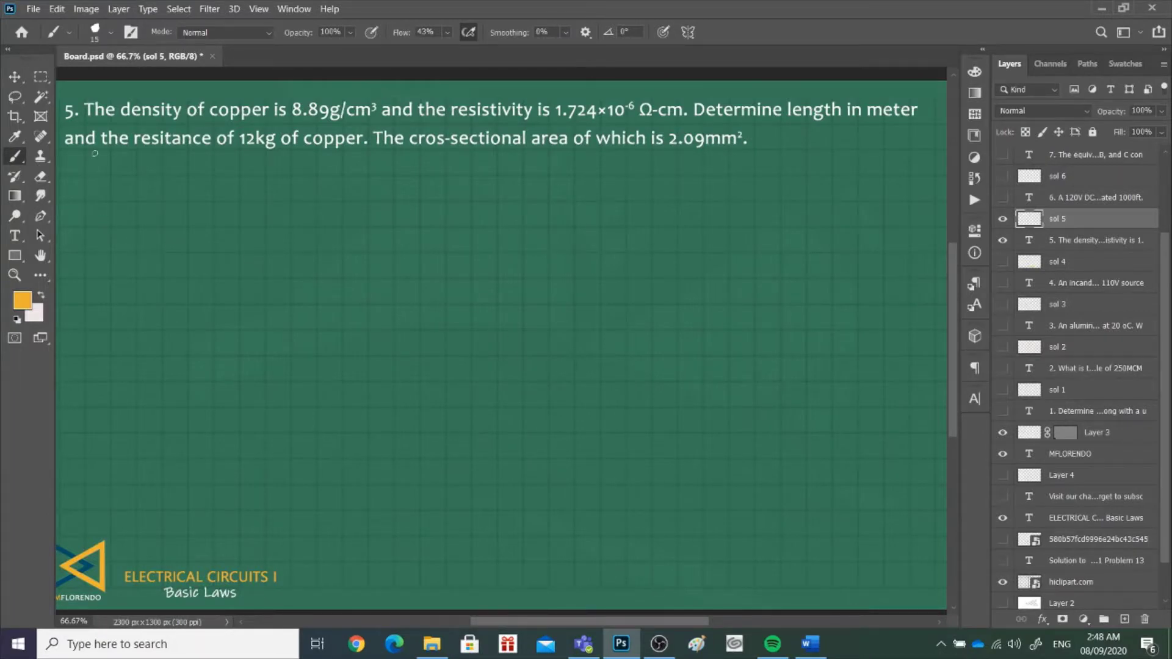
- Set the foreground colour to the pastel yellow swatch from the Pastel swatch set
{"action": "left_click", "coordinate": [1124, 64]}
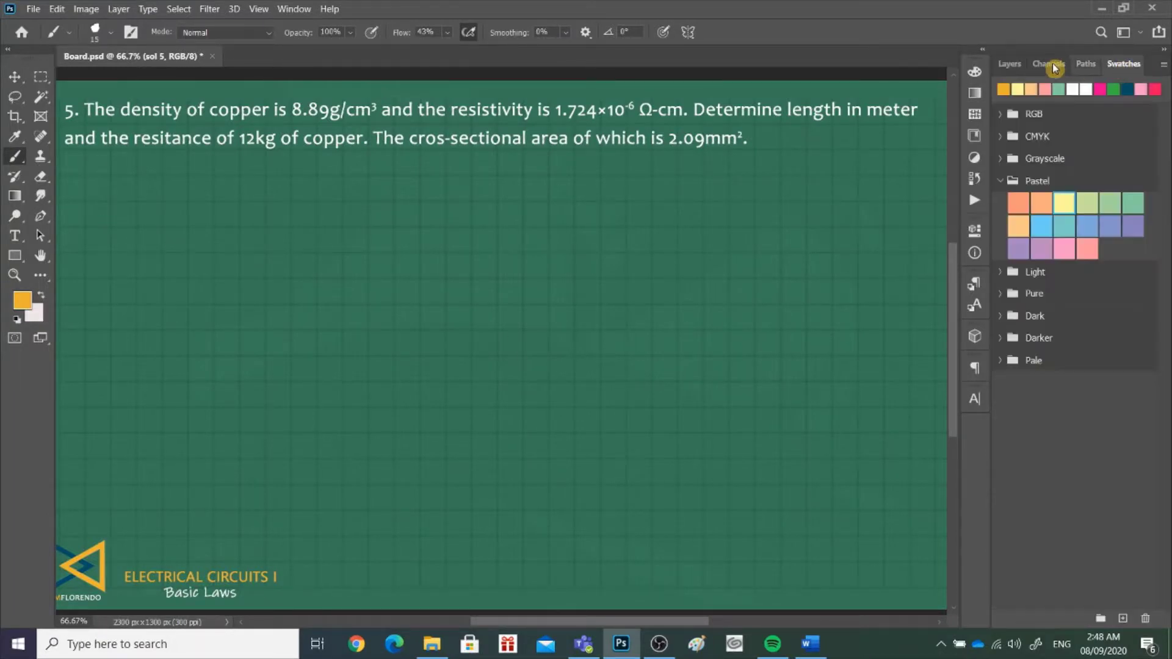
{"action": "left_click", "coordinate": [1064, 203]}
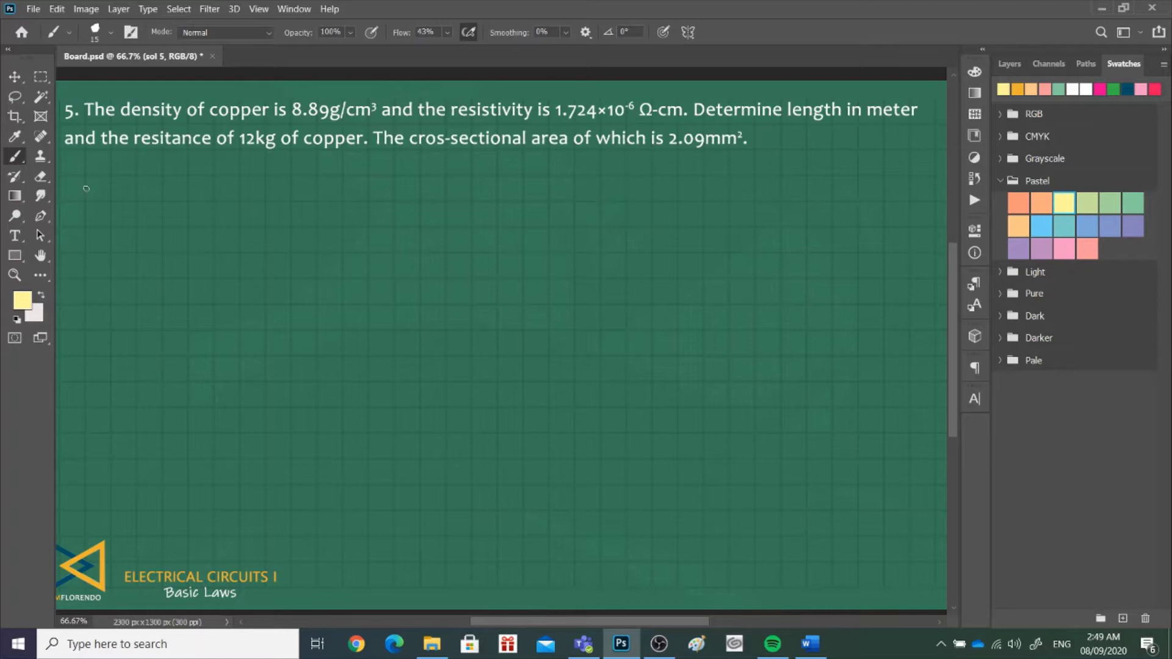
- Write 'Given:' and D = 8.89 g/cm³ below the problem, erasing a misplaced ρ
{"action": "left_click_drag", "start_coordinate": [90, 181], "coordinate": [91, 191]}
{"action": "mouse_move", "coordinate": [96, 187]}
{"action": "left_mouse_down"}
{"action": "mouse_move", "coordinate": [96, 198]}
{"action": "mouse_move", "coordinate": [133, 197]}
{"action": "mouse_move", "coordinate": [84, 228]}
{"action": "left_mouse_up"}
{"action": "left_click_drag", "start_coordinate": [84, 211], "coordinate": [85, 228]}
{"action": "left_click_drag", "start_coordinate": [243, 275], "coordinate": [248, 259]}
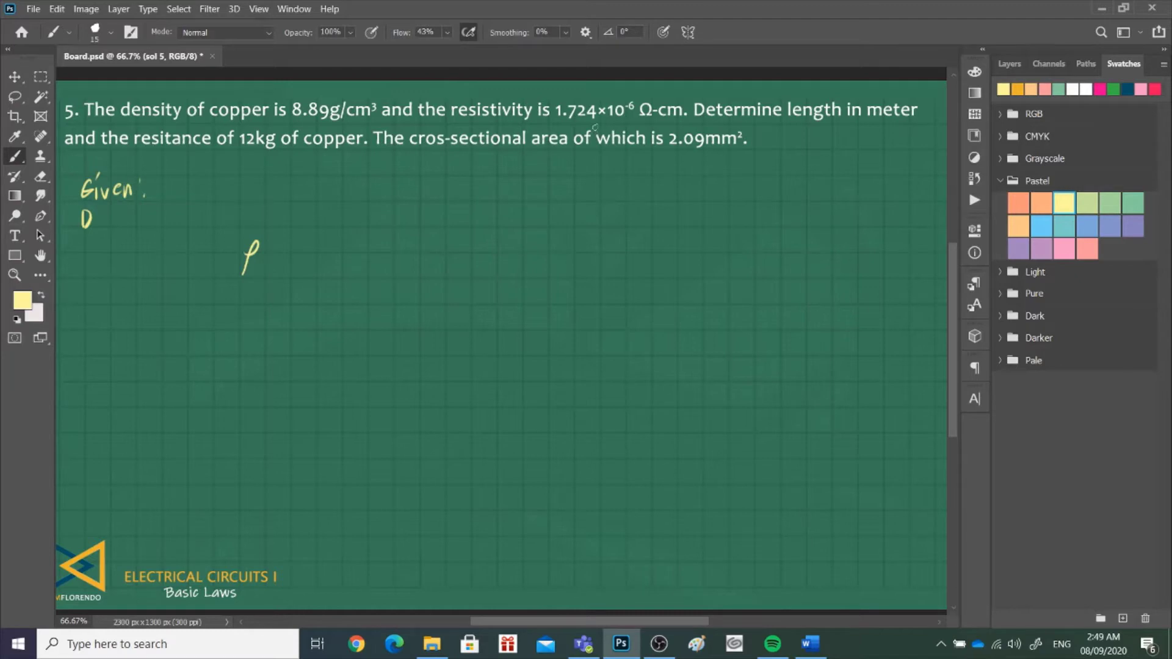
{"action": "left_click_drag", "start_coordinate": [250, 250], "coordinate": [265, 236]}
{"action": "left_click_drag", "start_coordinate": [99, 216], "coordinate": [113, 216]}
{"action": "mouse_move", "coordinate": [100, 224]}
{"action": "left_mouse_down"}
{"action": "mouse_move", "coordinate": [153, 212]}
{"action": "mouse_move", "coordinate": [173, 223]}
{"action": "mouse_move", "coordinate": [164, 233]}
{"action": "mouse_move", "coordinate": [181, 234]}
{"action": "left_mouse_up"}
{"action": "left_click", "coordinate": [137, 223]}
{"action": "mouse_move", "coordinate": [200, 219]}
{"action": "left_mouse_down"}
{"action": "mouse_move", "coordinate": [210, 231]}
{"action": "mouse_move", "coordinate": [210, 219]}
{"action": "left_mouse_up"}
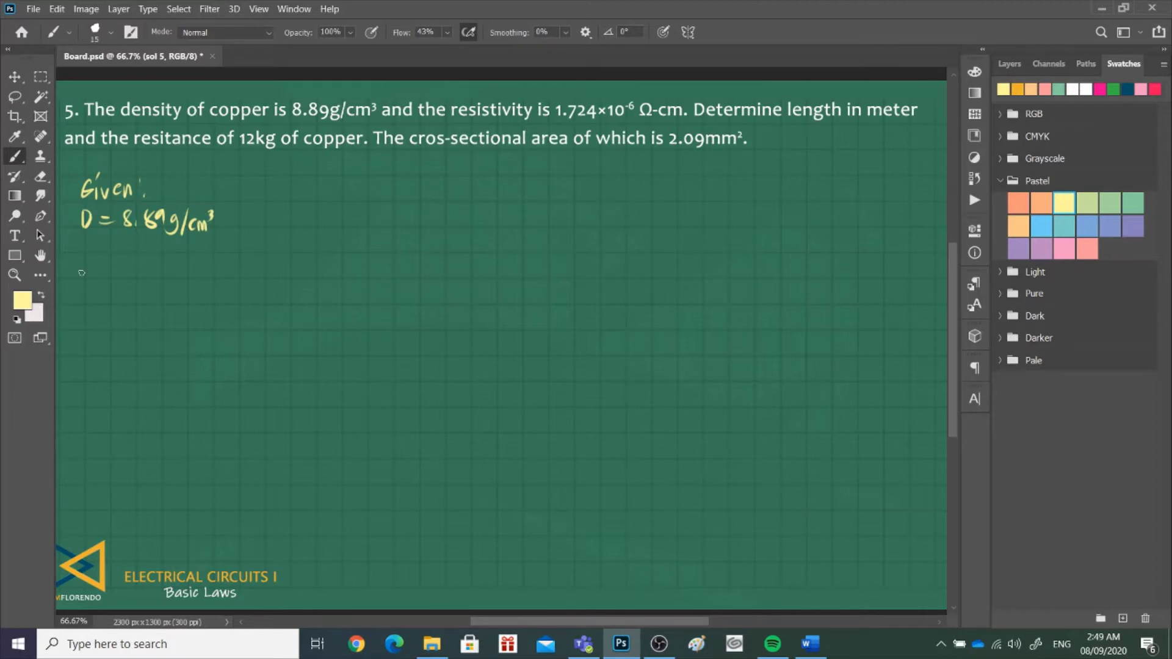
- Write ρ = 1.724×10⁻⁶ Ω·cm on the next line
{"action": "left_click_drag", "start_coordinate": [81, 275], "coordinate": [100, 258]}
{"action": "left_click_drag", "start_coordinate": [94, 263], "coordinate": [100, 263]}
{"action": "left_click", "coordinate": [118, 269]}
{"action": "mouse_move", "coordinate": [112, 254]}
{"action": "left_mouse_down"}
{"action": "mouse_move", "coordinate": [112, 272]}
{"action": "mouse_move", "coordinate": [140, 269]}
{"action": "left_mouse_up"}
{"action": "left_click_drag", "start_coordinate": [142, 261], "coordinate": [147, 273]}
{"action": "mouse_move", "coordinate": [155, 261]}
{"action": "left_mouse_down"}
{"action": "mouse_move", "coordinate": [155, 273]}
{"action": "mouse_move", "coordinate": [172, 273]}
{"action": "mouse_move", "coordinate": [194, 252]}
{"action": "left_mouse_up"}
{"action": "mouse_move", "coordinate": [203, 247]}
{"action": "left_mouse_down"}
{"action": "mouse_move", "coordinate": [212, 264]}
{"action": "mouse_move", "coordinate": [250, 272]}
{"action": "left_mouse_up"}
{"action": "left_click", "coordinate": [228, 264]}
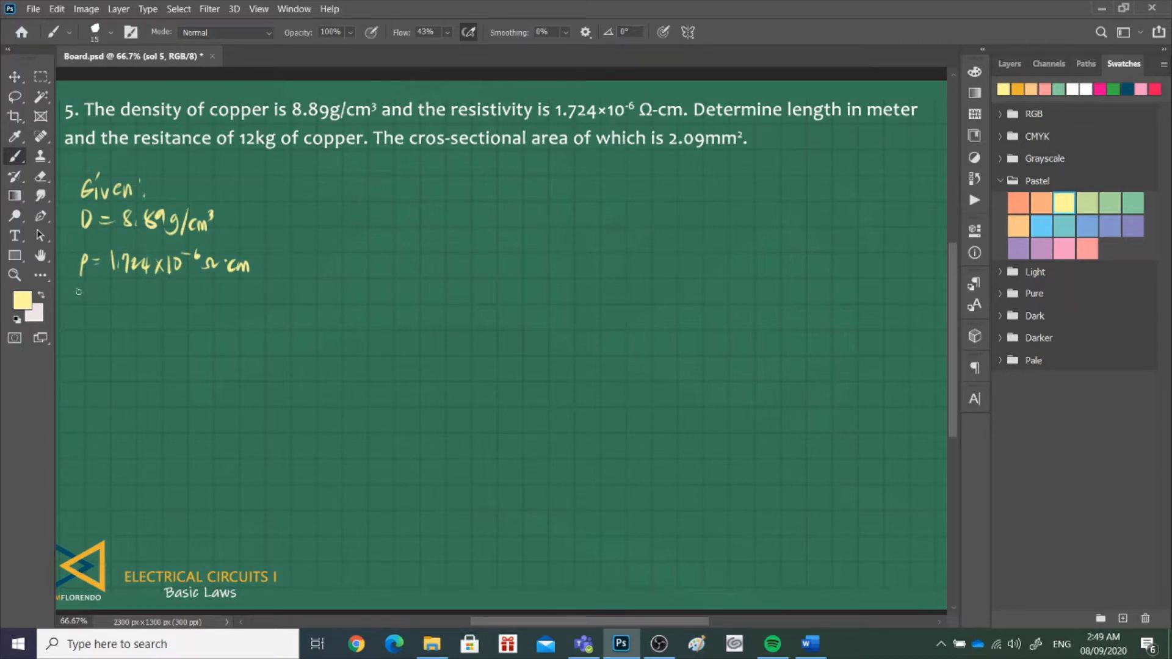
- Add mass = 12 kg and A = 2.09 mm², then begin a mass label beside the list
{"action": "left_click_drag", "start_coordinate": [76, 292], "coordinate": [122, 294]}
{"action": "left_click_drag", "start_coordinate": [115, 301], "coordinate": [154, 305]}
{"action": "left_click_drag", "start_coordinate": [159, 294], "coordinate": [161, 306]}
{"action": "left_click_drag", "start_coordinate": [173, 293], "coordinate": [163, 318]}
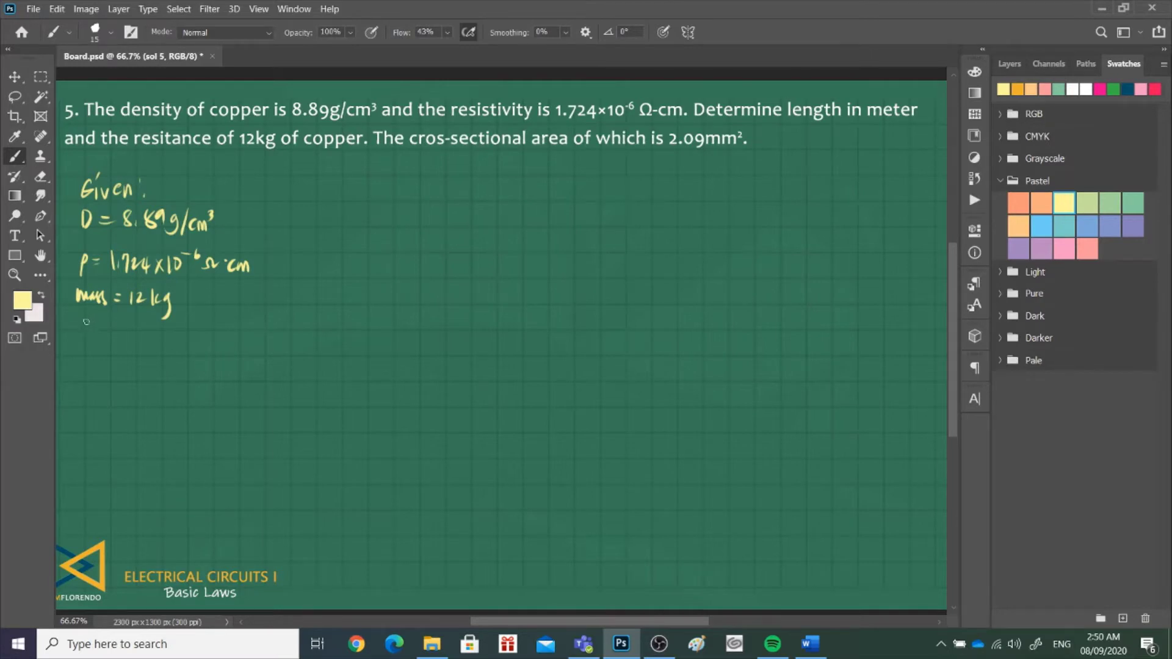
{"action": "mouse_move", "coordinate": [84, 331]}
{"action": "left_mouse_down"}
{"action": "mouse_move", "coordinate": [78, 346]}
{"action": "mouse_move", "coordinate": [89, 347]}
{"action": "left_mouse_up"}
{"action": "left_click_drag", "start_coordinate": [80, 341], "coordinate": [102, 337]}
{"action": "mouse_move", "coordinate": [94, 342]}
{"action": "left_mouse_down"}
{"action": "mouse_move", "coordinate": [171, 346]}
{"action": "mouse_move", "coordinate": [206, 333]}
{"action": "left_mouse_up"}
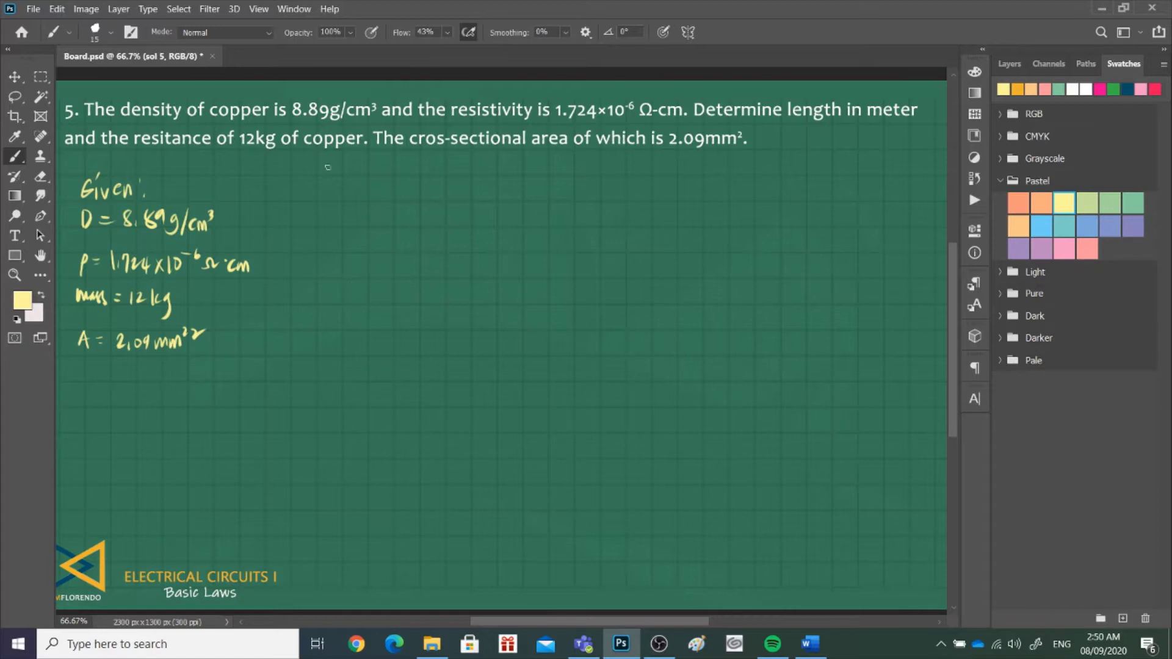
{"action": "left_click_drag", "start_coordinate": [308, 217], "coordinate": [382, 220]}
- Rewrite mass = 12 kg near the top centre, erasing the misplaced mass label
{"action": "left_click_drag", "start_coordinate": [390, 207], "coordinate": [398, 223]}
{"action": "mouse_move", "coordinate": [400, 213]}
{"action": "left_mouse_down"}
{"action": "mouse_move", "coordinate": [397, 239]}
{"action": "mouse_move", "coordinate": [366, 216]}
{"action": "mouse_move", "coordinate": [400, 235]}
{"action": "left_mouse_up"}
{"action": "key", "text": "e"}
{"action": "key", "text": "b"}
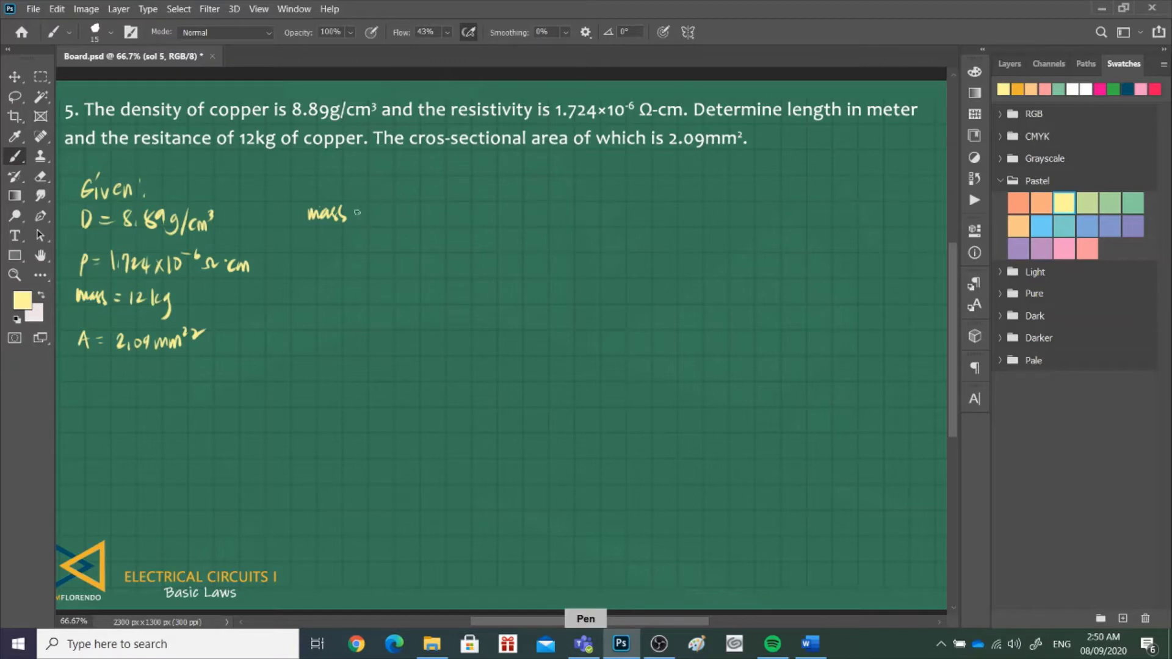
{"action": "key", "text": "e"}
{"action": "left_click_drag", "start_coordinate": [357, 212], "coordinate": [338, 226]}
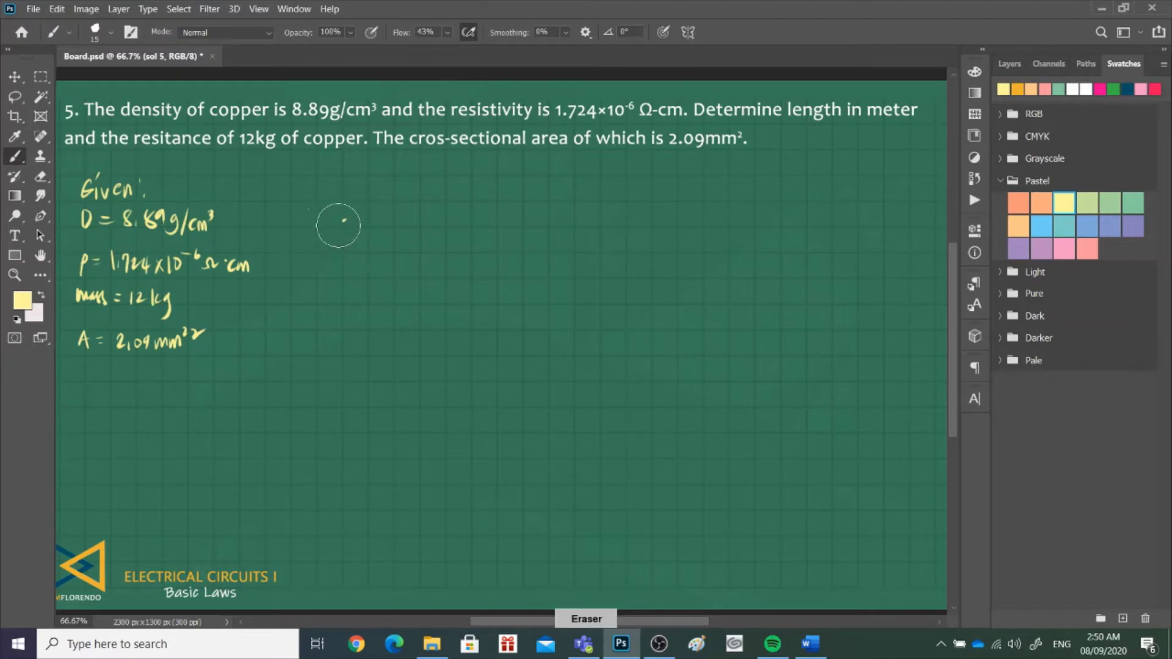
{"action": "key", "text": "b"}
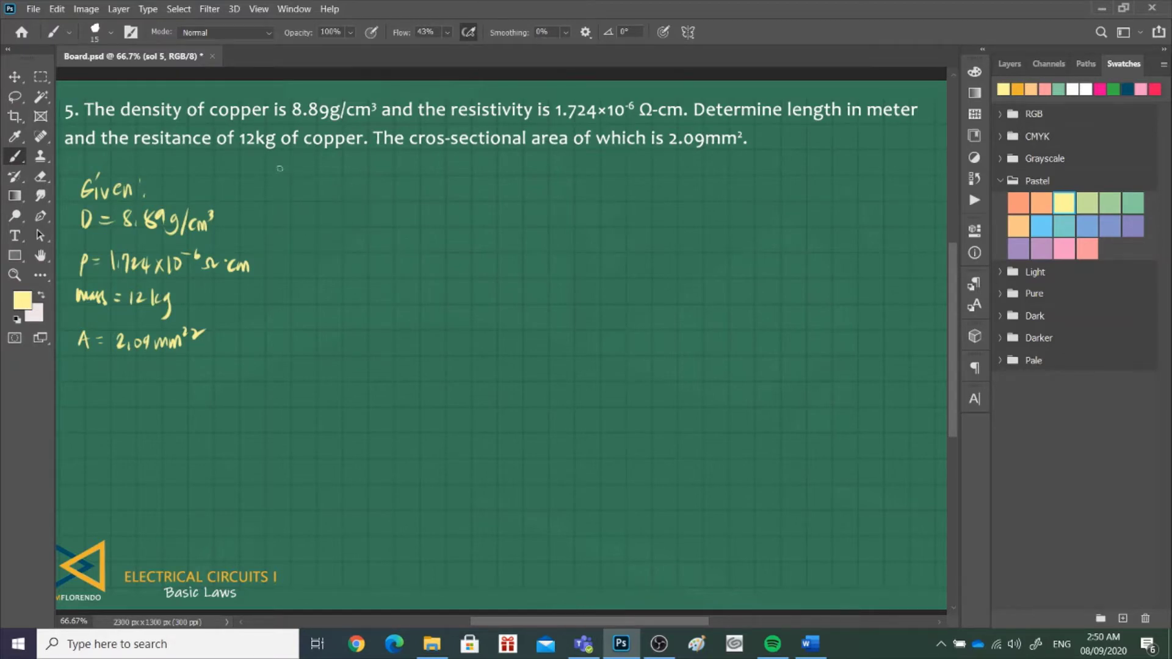
{"action": "mouse_move", "coordinate": [277, 177]}
{"action": "left_mouse_down"}
{"action": "mouse_move", "coordinate": [379, 182]}
{"action": "mouse_move", "coordinate": [366, 192]}
{"action": "left_mouse_up"}
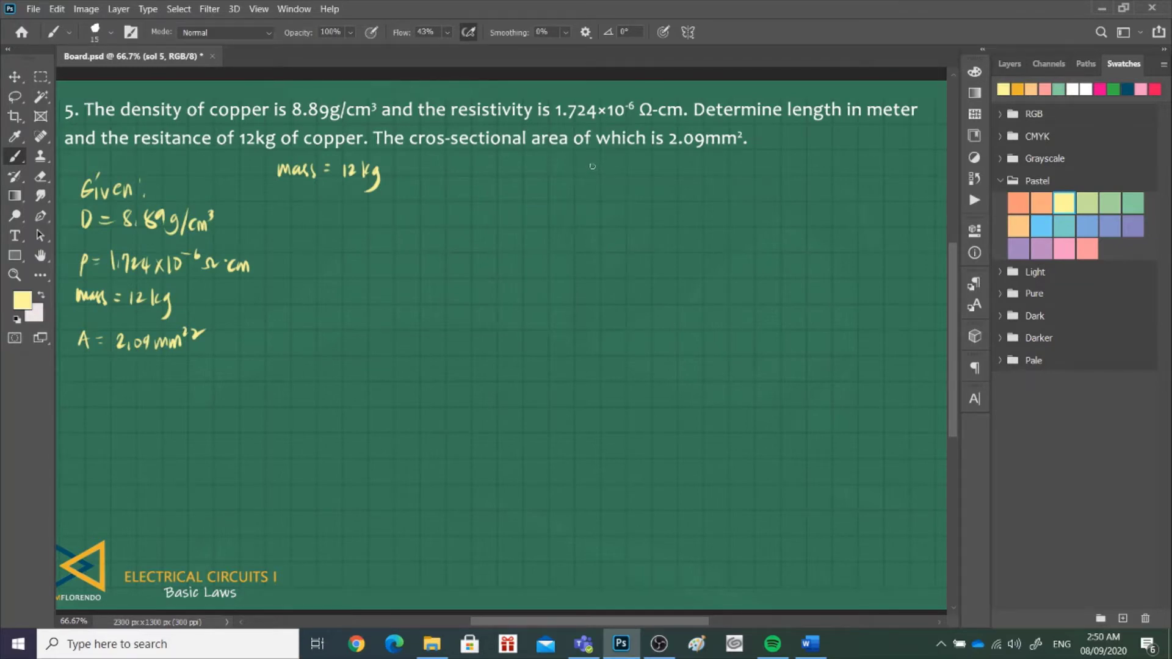
- Write A = 2.09 mm² under it and erase the old left-side mass, area and ρ lines
{"action": "left_click_drag", "start_coordinate": [277, 224], "coordinate": [290, 223]}
{"action": "left_click_drag", "start_coordinate": [279, 217], "coordinate": [306, 213]}
{"action": "mouse_move", "coordinate": [296, 220]}
{"action": "left_mouse_down"}
{"action": "mouse_move", "coordinate": [335, 223]}
{"action": "mouse_move", "coordinate": [345, 211]}
{"action": "mouse_move", "coordinate": [394, 223]}
{"action": "mouse_move", "coordinate": [401, 209]}
{"action": "left_mouse_up"}
{"action": "key", "text": "e"}
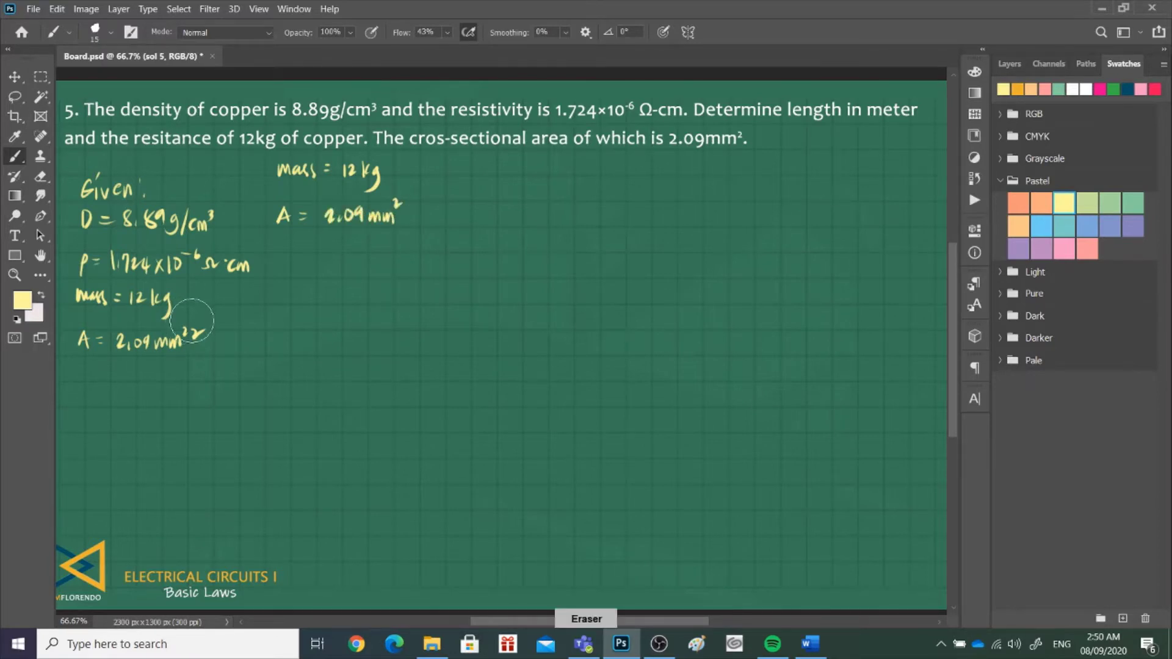
{"action": "mouse_move", "coordinate": [192, 321]}
{"action": "left_mouse_down"}
{"action": "mouse_move", "coordinate": [75, 303]}
{"action": "mouse_move", "coordinate": [98, 295]}
{"action": "mouse_move", "coordinate": [188, 305]}
{"action": "mouse_move", "coordinate": [192, 341]}
{"action": "mouse_move", "coordinate": [162, 365]}
{"action": "mouse_move", "coordinate": [75, 349]}
{"action": "mouse_move", "coordinate": [87, 303]}
{"action": "mouse_move", "coordinate": [199, 314]}
{"action": "mouse_move", "coordinate": [199, 299]}
{"action": "mouse_move", "coordinate": [122, 296]}
{"action": "mouse_move", "coordinate": [193, 275]}
{"action": "left_mouse_up"}
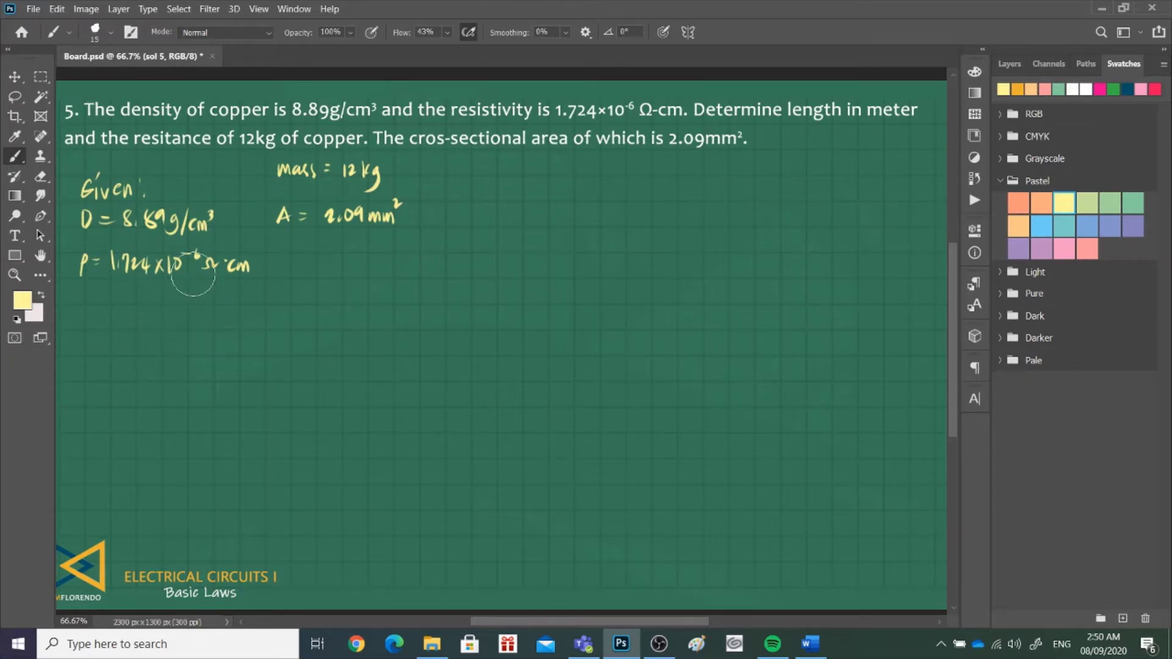
{"action": "left_click_drag", "start_coordinate": [282, 265], "coordinate": [176, 266]}
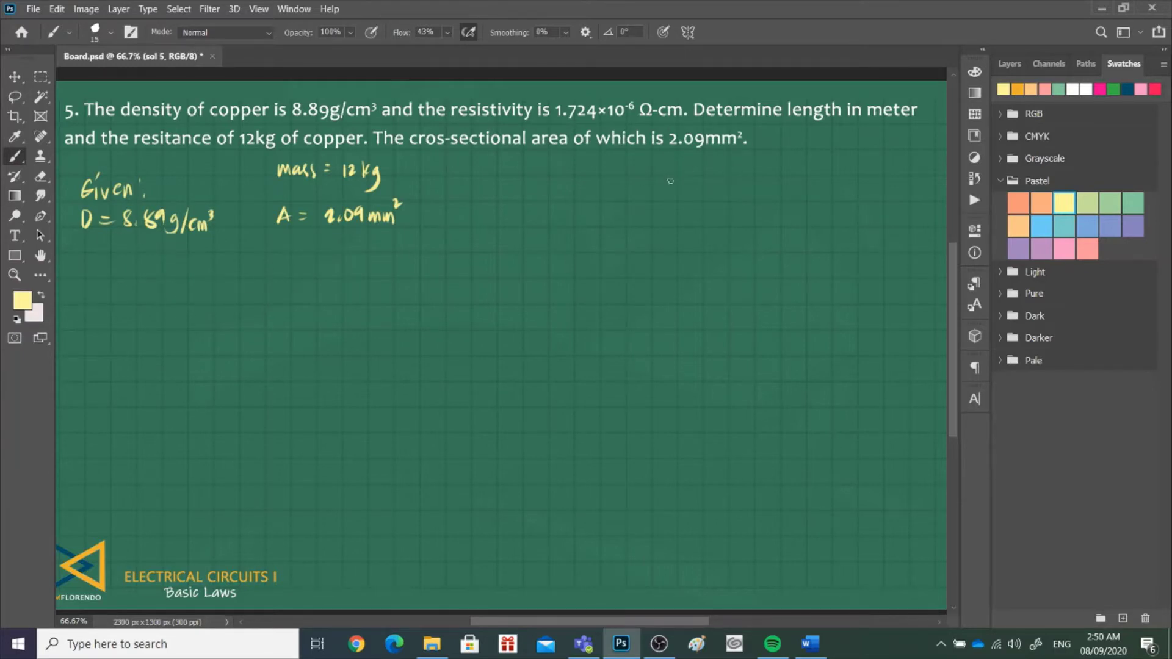
- Rewrite ρ = 1.724×10⁻⁶ Ω-cm at the top right
{"action": "mouse_move", "coordinate": [667, 187]}
{"action": "left_mouse_down"}
{"action": "mouse_move", "coordinate": [681, 164]}
{"action": "mouse_move", "coordinate": [717, 177]}
{"action": "mouse_move", "coordinate": [734, 162]}
{"action": "mouse_move", "coordinate": [774, 178]}
{"action": "left_mouse_up"}
{"action": "mouse_move", "coordinate": [774, 162]}
{"action": "left_mouse_down"}
{"action": "mouse_move", "coordinate": [764, 178]}
{"action": "mouse_move", "coordinate": [782, 179]}
{"action": "left_mouse_up"}
{"action": "mouse_move", "coordinate": [790, 162]}
{"action": "left_mouse_down"}
{"action": "mouse_move", "coordinate": [855, 166]}
{"action": "mouse_move", "coordinate": [812, 150]}
{"action": "mouse_move", "coordinate": [878, 173]}
{"action": "left_mouse_up"}
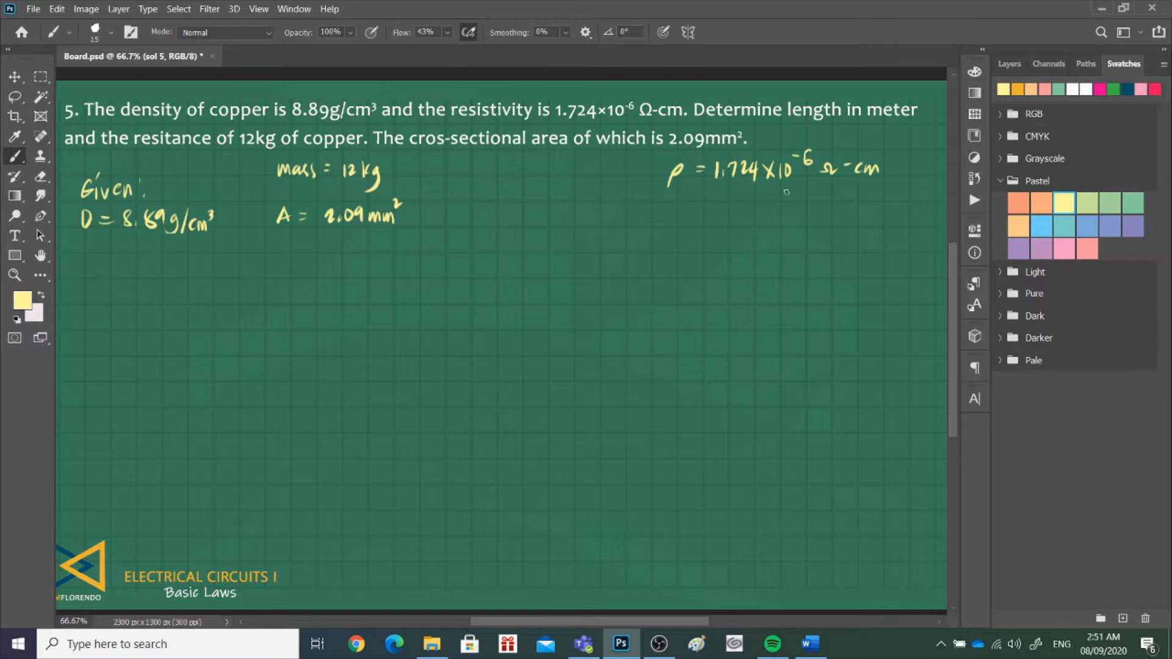
- List the required quantities 'Rq'd: a) ℓ, m b) R' under the resistivity
{"action": "mouse_move", "coordinate": [785, 190]}
{"action": "left_mouse_down"}
{"action": "mouse_move", "coordinate": [807, 214]}
{"action": "mouse_move", "coordinate": [827, 202]}
{"action": "mouse_move", "coordinate": [916, 203]}
{"action": "mouse_move", "coordinate": [853, 203]}
{"action": "left_mouse_up"}
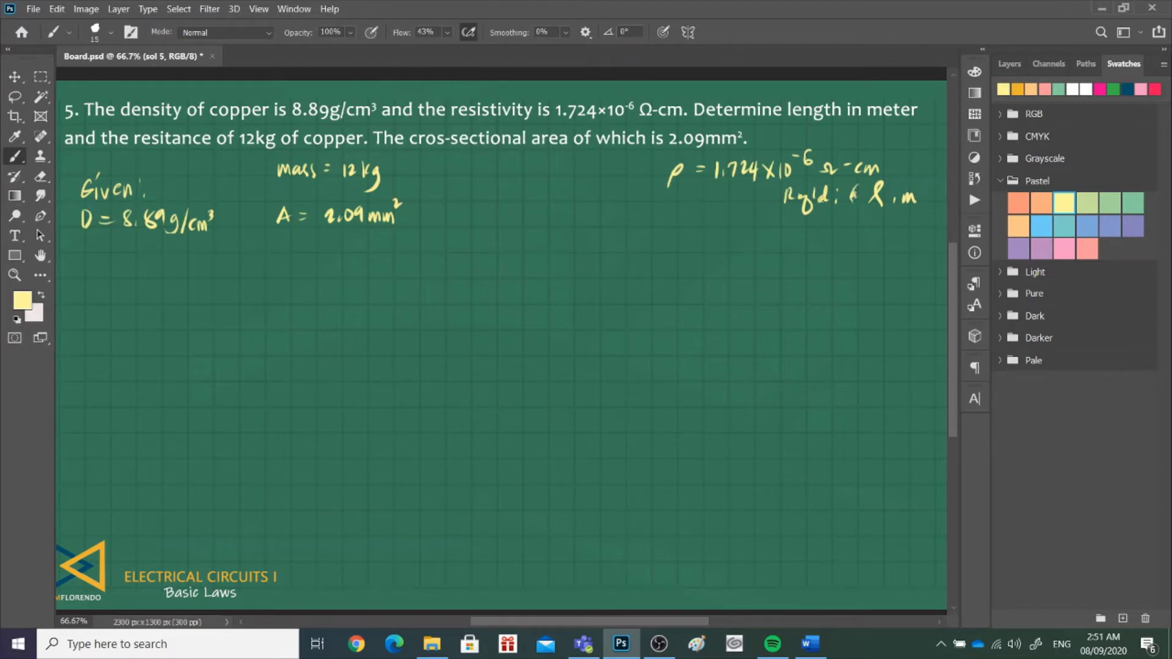
{"action": "key", "text": "e"}
{"action": "left_click_drag", "start_coordinate": [854, 186], "coordinate": [858, 214]}
{"action": "mouse_move", "coordinate": [846, 214]}
{"action": "left_mouse_down"}
{"action": "mouse_move", "coordinate": [858, 238]}
{"action": "mouse_move", "coordinate": [894, 236]}
{"action": "left_mouse_up"}
- Write R = ρL/A and tick the resistivity and area givens
{"action": "mouse_move", "coordinate": [101, 253]}
{"action": "left_mouse_down"}
{"action": "mouse_move", "coordinate": [101, 275]}
{"action": "mouse_move", "coordinate": [115, 275]}
{"action": "left_mouse_up"}
{"action": "left_click_drag", "start_coordinate": [116, 263], "coordinate": [127, 266]}
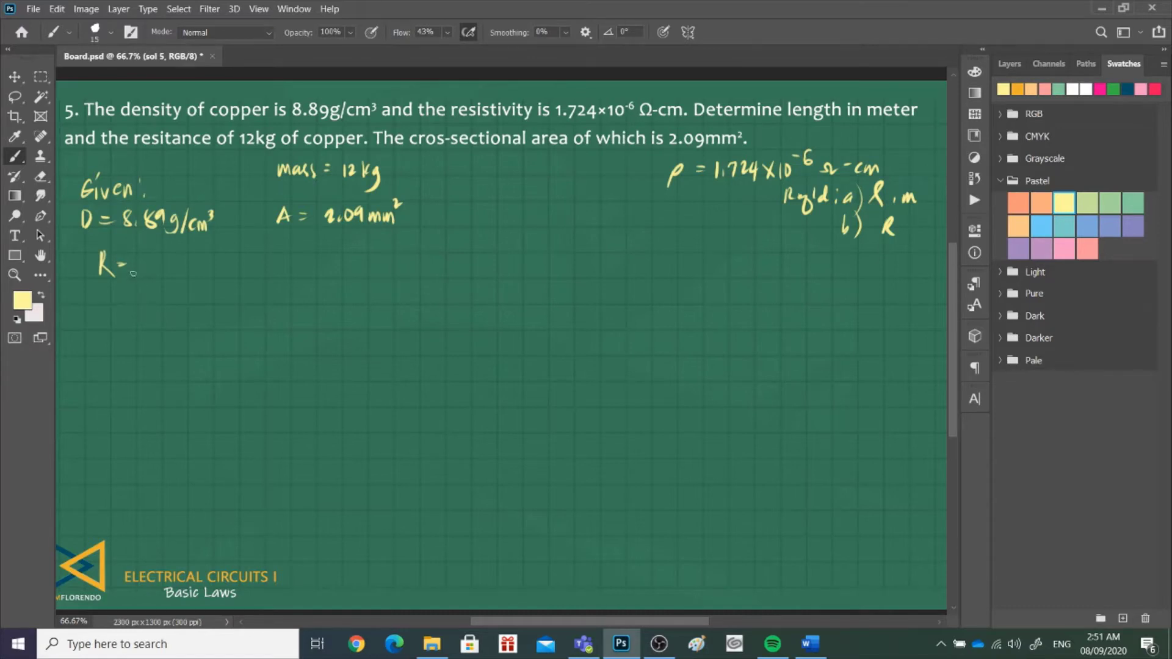
{"action": "left_click_drag", "start_coordinate": [133, 288], "coordinate": [136, 276]}
{"action": "mouse_move", "coordinate": [164, 253]}
{"action": "left_mouse_down"}
{"action": "mouse_move", "coordinate": [179, 270]}
{"action": "mouse_move", "coordinate": [166, 276]}
{"action": "mouse_move", "coordinate": [173, 293]}
{"action": "left_mouse_up"}
{"action": "left_click_drag", "start_coordinate": [162, 288], "coordinate": [169, 286]}
{"action": "left_click_drag", "start_coordinate": [686, 193], "coordinate": [671, 194]}
{"action": "left_click_drag", "start_coordinate": [278, 236], "coordinate": [284, 232]}
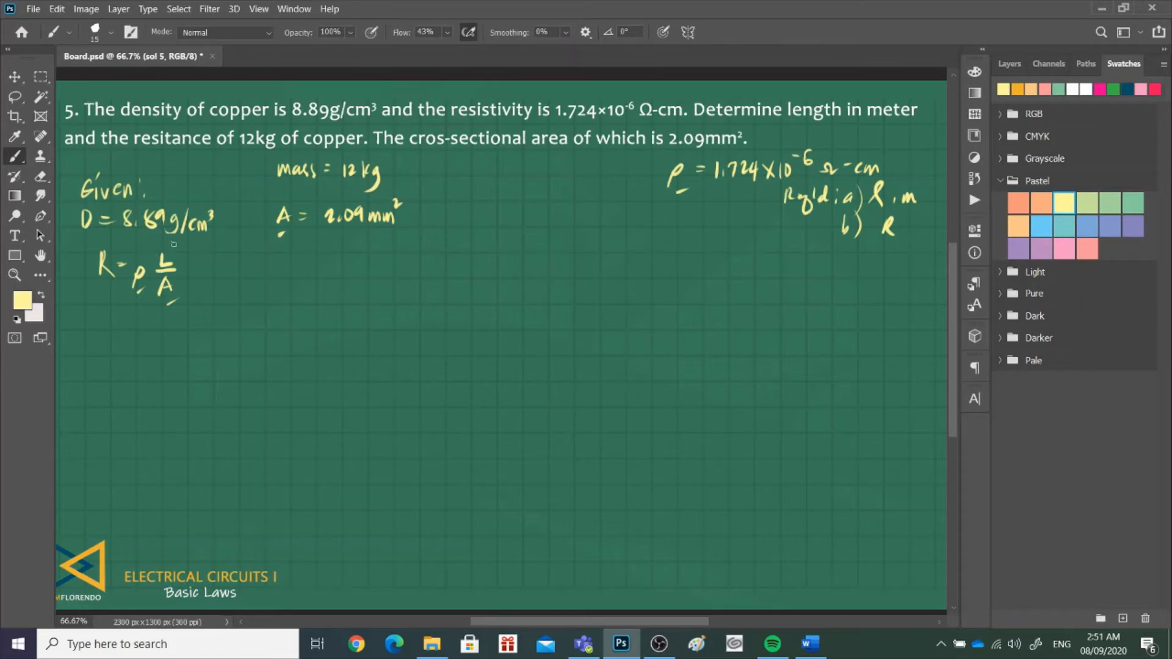
- In orange, circle the L in the formula and underline the required ℓ
{"action": "left_click", "coordinate": [1018, 89]}
{"action": "mouse_move", "coordinate": [186, 240]}
{"action": "left_mouse_down"}
{"action": "mouse_move", "coordinate": [189, 263]}
{"action": "mouse_move", "coordinate": [193, 235]}
{"action": "left_mouse_up"}
{"action": "left_click_drag", "start_coordinate": [877, 210], "coordinate": [887, 209]}
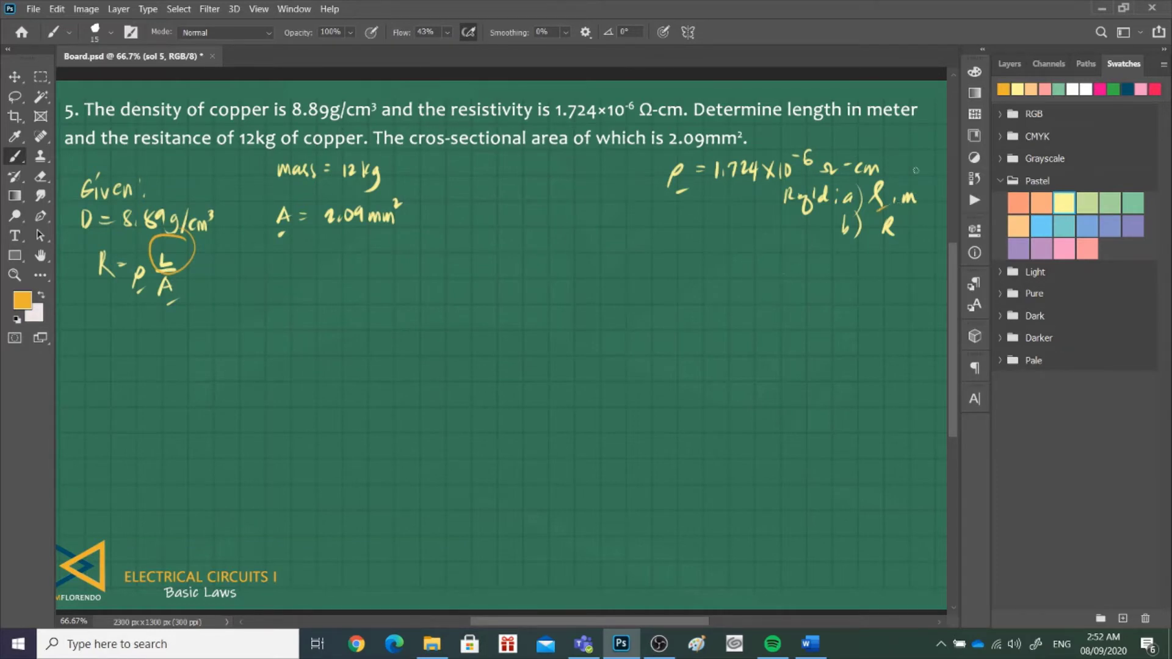
- Underline or tick ρ, A, D and mass in orange
{"action": "left_click", "coordinate": [1018, 89]}
{"action": "left_click", "coordinate": [1017, 89]}
{"action": "left_click_drag", "start_coordinate": [676, 194], "coordinate": [694, 186]}
{"action": "left_click_drag", "start_coordinate": [281, 234], "coordinate": [292, 232]}
{"action": "left_click_drag", "start_coordinate": [78, 233], "coordinate": [96, 233]}
{"action": "left_click_drag", "start_coordinate": [281, 182], "coordinate": [308, 182]}
- Write D = mass/Vol below the resistance formula, tick its terms and begin a Vol line
{"action": "mouse_move", "coordinate": [79, 329]}
{"action": "left_mouse_down"}
{"action": "mouse_move", "coordinate": [77, 345]}
{"action": "mouse_move", "coordinate": [102, 333]}
{"action": "left_mouse_up"}
{"action": "mouse_move", "coordinate": [94, 340]}
{"action": "left_mouse_down"}
{"action": "mouse_move", "coordinate": [158, 321]}
{"action": "mouse_move", "coordinate": [160, 343]}
{"action": "mouse_move", "coordinate": [140, 359]}
{"action": "left_mouse_up"}
{"action": "left_click_drag", "start_coordinate": [153, 350], "coordinate": [153, 369]}
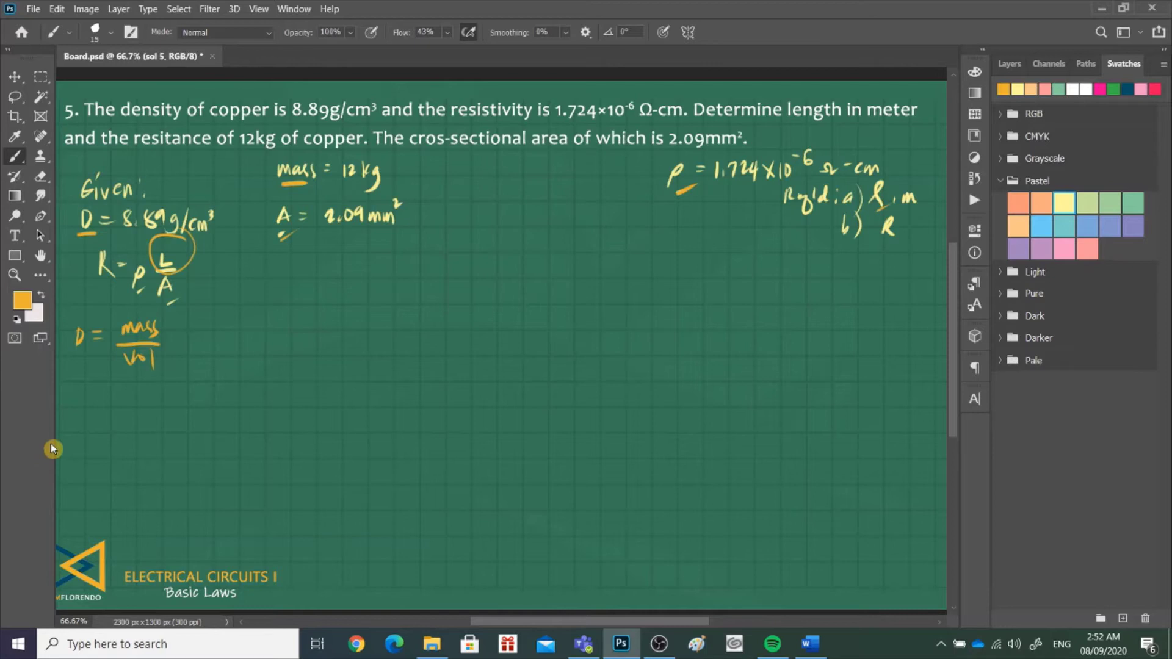
{"action": "left_click_drag", "start_coordinate": [79, 355], "coordinate": [76, 358]}
{"action": "left_click_drag", "start_coordinate": [116, 324], "coordinate": [114, 330]}
{"action": "left_click_drag", "start_coordinate": [137, 372], "coordinate": [144, 371]}
{"action": "left_click_drag", "start_coordinate": [82, 392], "coordinate": [107, 406]}
- Write Vol = Aℓ and underline 'cross-sectional area' in the problem text
{"action": "left_click_drag", "start_coordinate": [116, 394], "coordinate": [123, 394]}
{"action": "left_click_drag", "start_coordinate": [116, 401], "coordinate": [123, 401]}
{"action": "left_click_drag", "start_coordinate": [144, 389], "coordinate": [144, 402]}
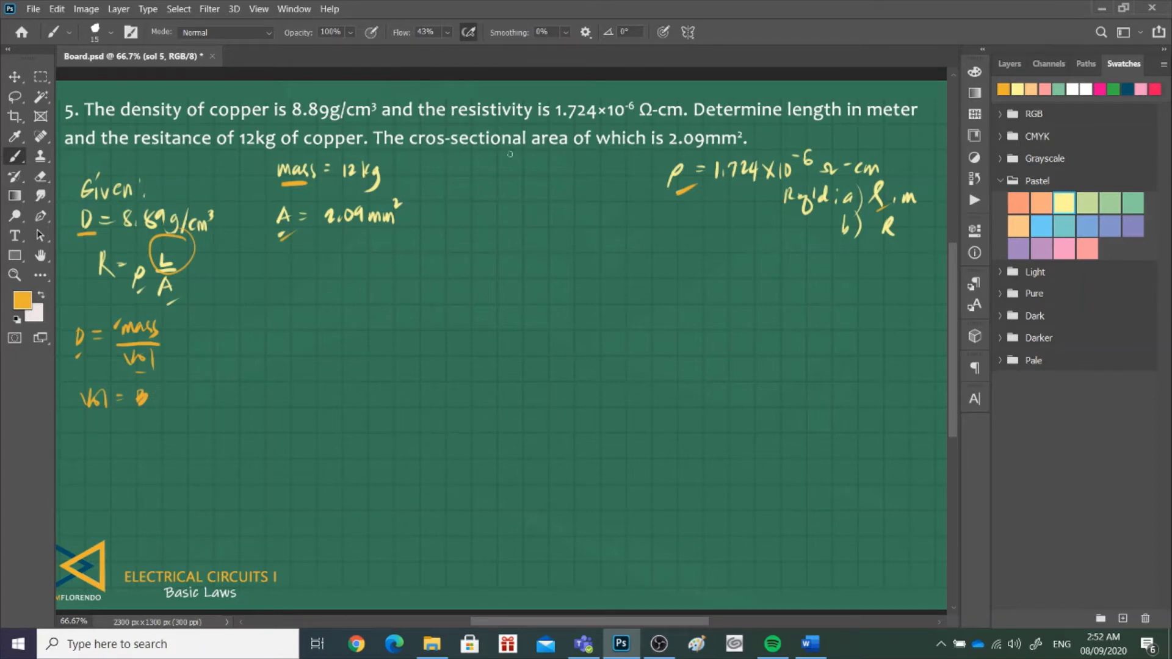
{"action": "left_click_drag", "start_coordinate": [423, 157], "coordinate": [576, 157]}
{"action": "left_click_drag", "start_coordinate": [157, 388], "coordinate": [164, 403]}
{"action": "mouse_move", "coordinate": [81, 410]}
{"action": "left_mouse_down"}
{"action": "mouse_move", "coordinate": [93, 430]}
{"action": "mouse_move", "coordinate": [109, 431]}
{"action": "left_mouse_up"}
{"action": "left_click_drag", "start_coordinate": [116, 411], "coordinate": [166, 434]}
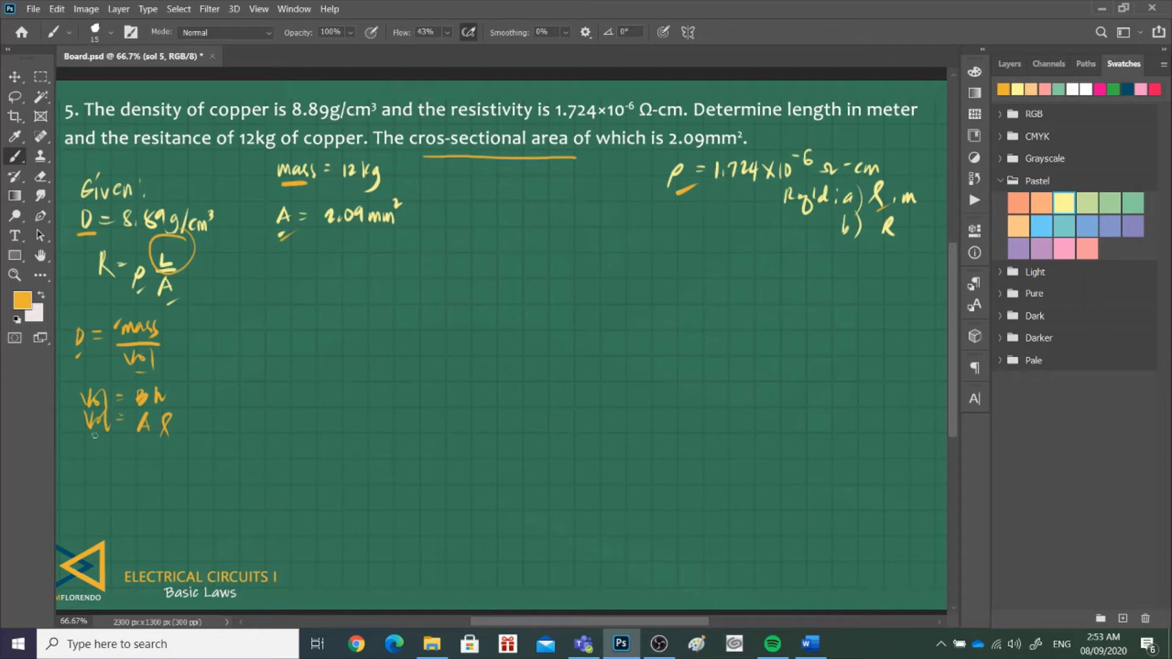
{"action": "left_click_drag", "start_coordinate": [94, 435], "coordinate": [149, 436]}
- Write ℓ = Vol/A and draw a box around it
{"action": "left_click_drag", "start_coordinate": [103, 473], "coordinate": [134, 458]}
{"action": "mouse_move", "coordinate": [127, 464]}
{"action": "left_mouse_down"}
{"action": "mouse_move", "coordinate": [165, 457]}
{"action": "mouse_move", "coordinate": [177, 467]}
{"action": "mouse_move", "coordinate": [170, 481]}
{"action": "left_mouse_up"}
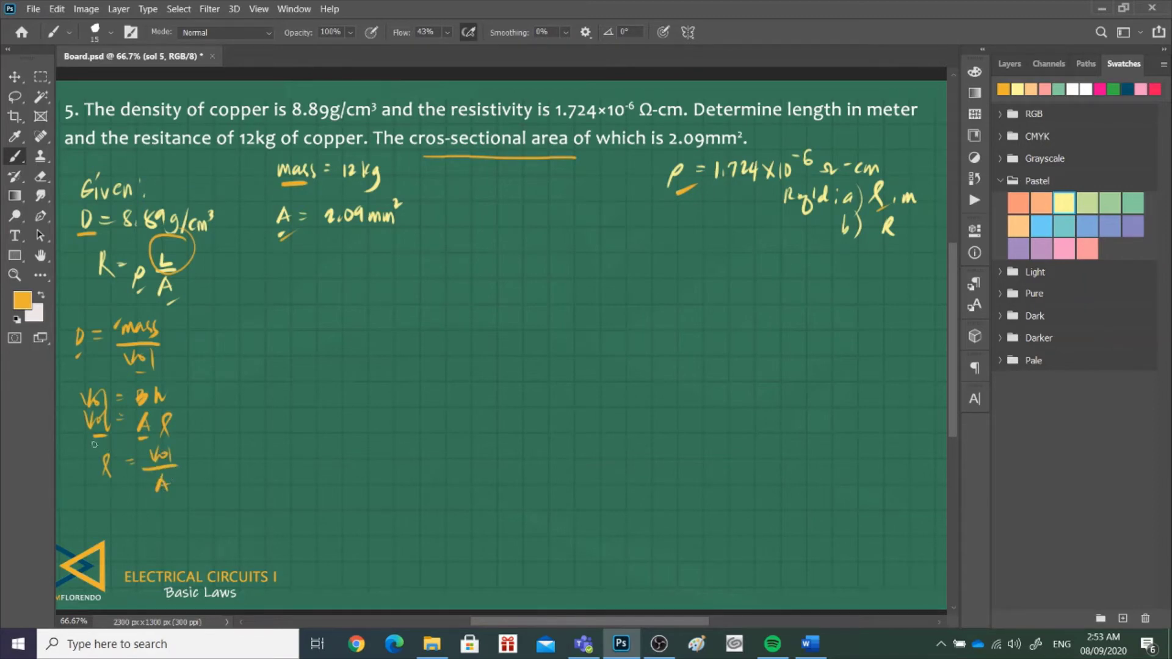
{"action": "left_click_drag", "start_coordinate": [89, 441], "coordinate": [207, 438]}
{"action": "mouse_move", "coordinate": [90, 440]}
{"action": "left_mouse_down"}
{"action": "mouse_move", "coordinate": [92, 491]}
{"action": "mouse_move", "coordinate": [208, 491]}
{"action": "left_mouse_up"}
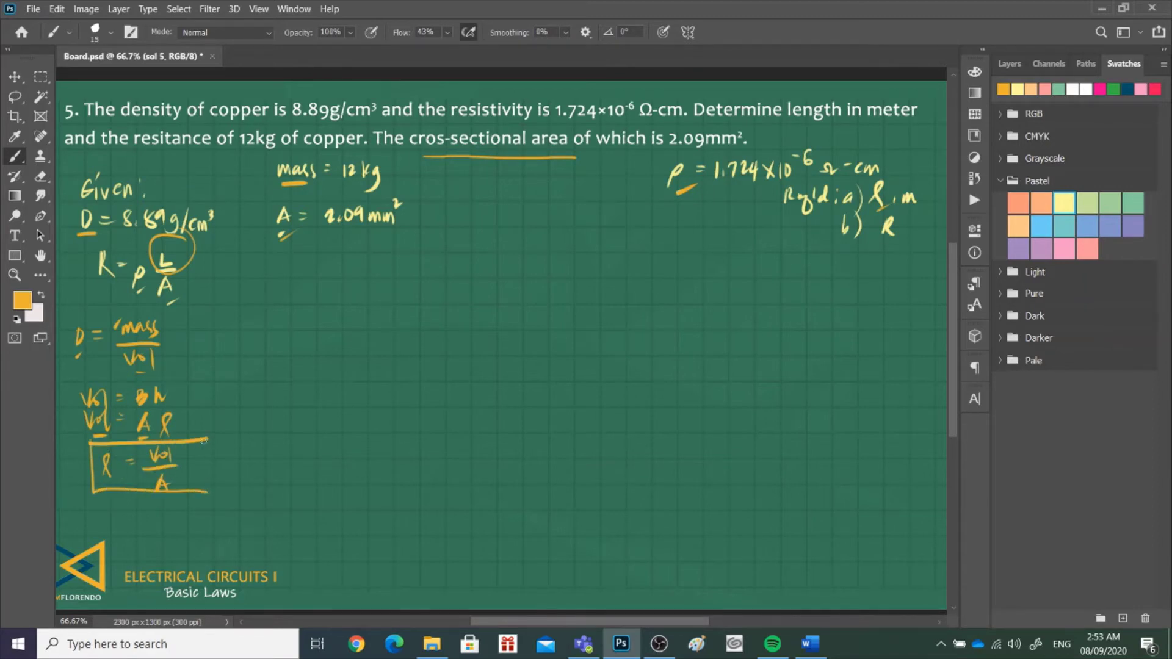
{"action": "left_click_drag", "start_coordinate": [206, 439], "coordinate": [206, 491]}
{"action": "left_click_drag", "start_coordinate": [111, 474], "coordinate": [108, 481]}
- Box R = ρL/A and label the ℓ box with a circled b
{"action": "left_click_drag", "start_coordinate": [82, 244], "coordinate": [205, 233]}
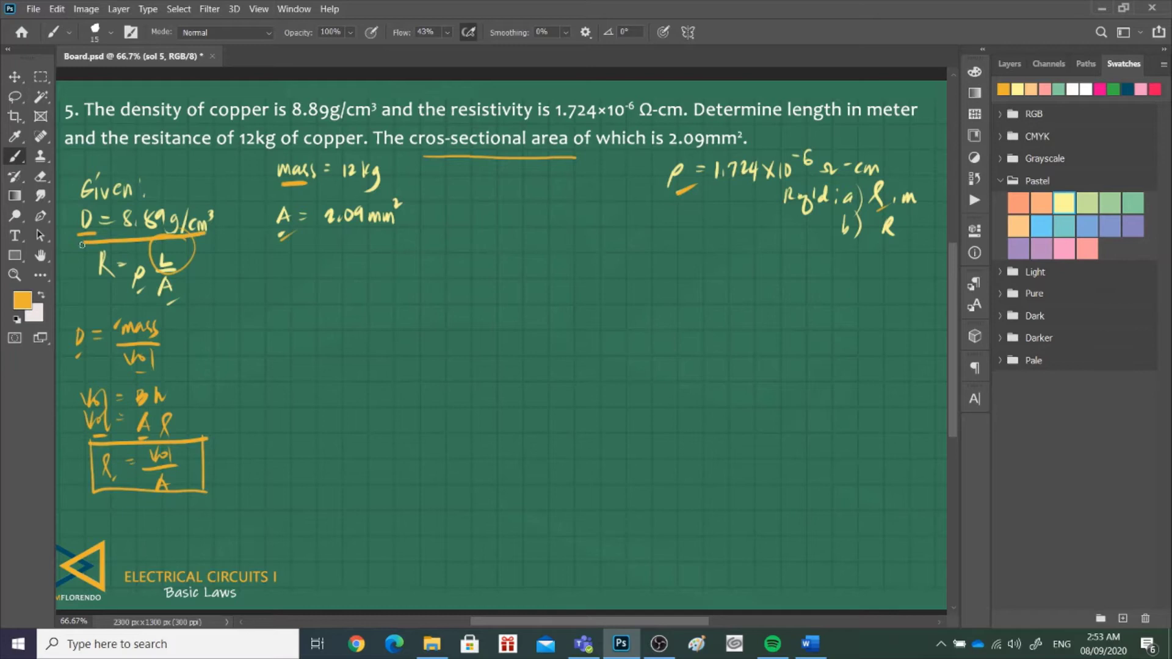
{"action": "mouse_move", "coordinate": [82, 244]}
{"action": "left_mouse_down"}
{"action": "mouse_move", "coordinate": [81, 291]}
{"action": "mouse_move", "coordinate": [202, 295]}
{"action": "left_mouse_up"}
{"action": "mouse_move", "coordinate": [199, 239]}
{"action": "left_mouse_down"}
{"action": "mouse_move", "coordinate": [204, 312]}
{"action": "mouse_move", "coordinate": [187, 314]}
{"action": "mouse_move", "coordinate": [199, 298]}
{"action": "left_mouse_up"}
{"action": "left_click_drag", "start_coordinate": [213, 459], "coordinate": [215, 469]}
{"action": "mouse_move", "coordinate": [220, 451]}
{"action": "left_mouse_down"}
{"action": "mouse_move", "coordinate": [223, 478]}
{"action": "mouse_move", "coordinate": [219, 450]}
{"action": "left_mouse_up"}
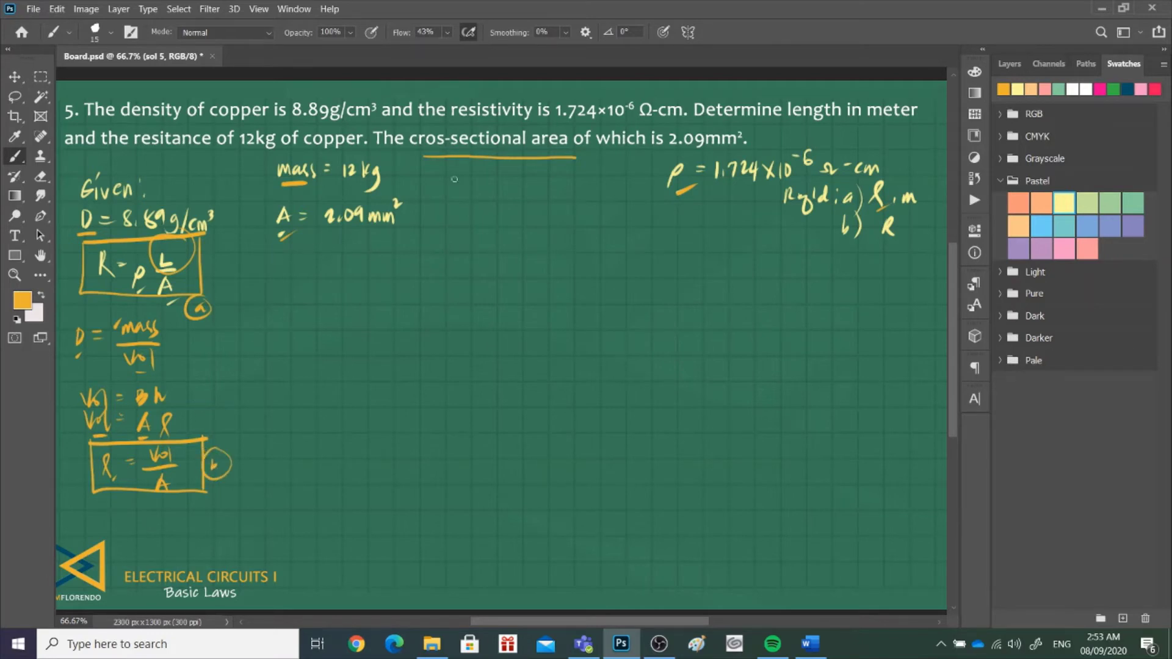
- In pale yellow, write 'A, For ℓ' under the area value, erasing misplaced strokes
{"action": "left_click", "coordinate": [1018, 89]}
{"action": "mouse_move", "coordinate": [296, 285]}
{"action": "left_mouse_down"}
{"action": "mouse_move", "coordinate": [305, 264]}
{"action": "mouse_move", "coordinate": [313, 270]}
{"action": "left_mouse_up"}
{"action": "left_click_drag", "start_coordinate": [319, 253], "coordinate": [315, 282]}
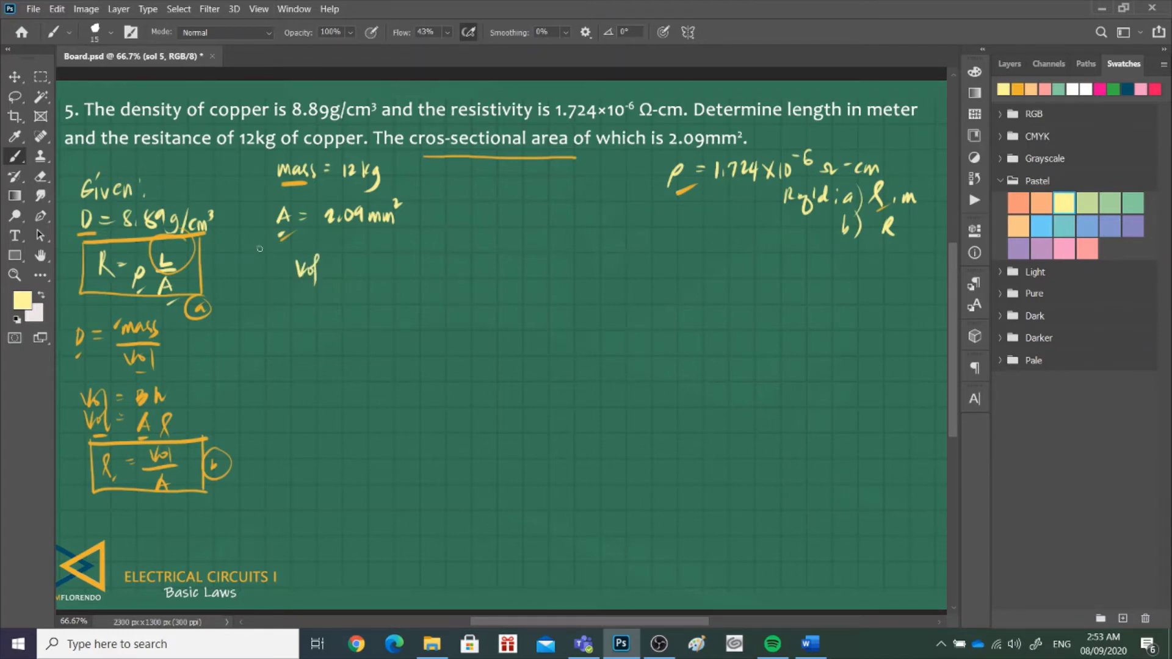
{"action": "mouse_move", "coordinate": [256, 245]}
{"action": "left_mouse_down"}
{"action": "mouse_move", "coordinate": [294, 245]}
{"action": "mouse_move", "coordinate": [316, 257]}
{"action": "left_mouse_up"}
{"action": "key", "text": "b"}
{"action": "key", "text": "e"}
{"action": "mouse_move", "coordinate": [269, 246]}
{"action": "left_mouse_down"}
{"action": "mouse_move", "coordinate": [247, 280]}
{"action": "mouse_move", "coordinate": [243, 524]}
{"action": "left_mouse_up"}
{"action": "key", "text": "b"}
{"action": "left_click_drag", "start_coordinate": [276, 280], "coordinate": [287, 270]}
{"action": "mouse_move", "coordinate": [295, 266]}
{"action": "left_mouse_down"}
{"action": "mouse_move", "coordinate": [293, 278]}
{"action": "mouse_move", "coordinate": [312, 279]}
{"action": "mouse_move", "coordinate": [324, 262]}
{"action": "left_mouse_up"}
{"action": "left_click_drag", "start_coordinate": [321, 272], "coordinate": [337, 268]}
{"action": "left_click_drag", "start_coordinate": [358, 275], "coordinate": [368, 289]}
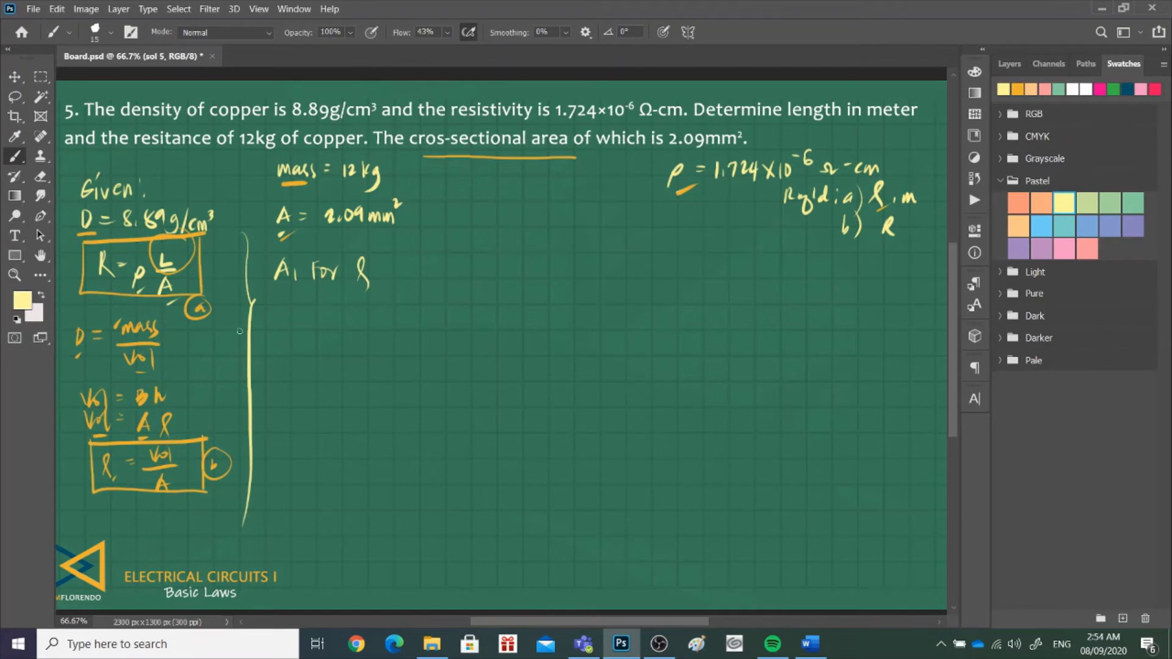
- Rearrange density as vol = m/D and start a Vol = fraction under 'For ℓ'
{"action": "left_click_drag", "start_coordinate": [182, 348], "coordinate": [219, 341]}
{"action": "left_click_drag", "start_coordinate": [212, 346], "coordinate": [219, 346]}
{"action": "mouse_move", "coordinate": [232, 337]}
{"action": "left_mouse_down"}
{"action": "mouse_move", "coordinate": [245, 341]}
{"action": "mouse_move", "coordinate": [234, 366]}
{"action": "left_mouse_up"}
{"action": "left_click_drag", "start_coordinate": [115, 354], "coordinate": [97, 346]}
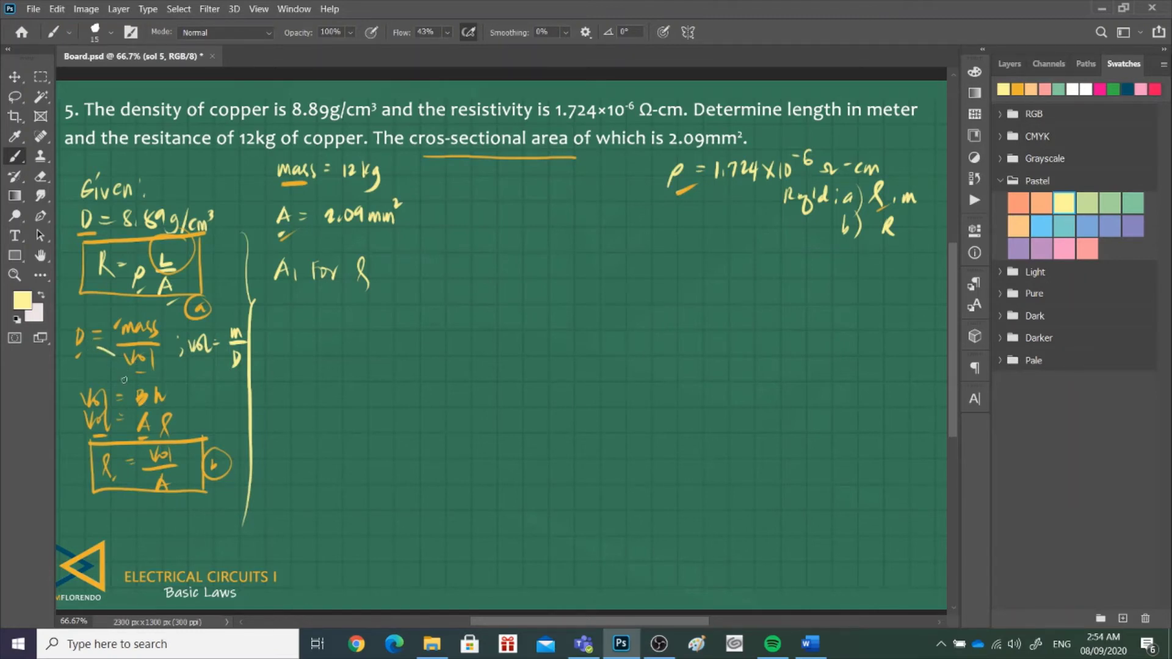
{"action": "key", "text": "ctrl+z"}
{"action": "left_click_drag", "start_coordinate": [300, 310], "coordinate": [317, 317]}
{"action": "mouse_move", "coordinate": [321, 309]}
{"action": "left_mouse_down"}
{"action": "mouse_move", "coordinate": [322, 329]}
{"action": "mouse_move", "coordinate": [336, 317]}
{"action": "left_mouse_up"}
{"action": "left_click_drag", "start_coordinate": [327, 323], "coordinate": [336, 324]}
{"action": "left_click_drag", "start_coordinate": [346, 318], "coordinate": [404, 318]}
- In orange, convert the mass: 12 kg × 1000 g/1 kg = 12,000 g
{"action": "left_click_drag", "start_coordinate": [387, 170], "coordinate": [396, 182]}
{"action": "left_click_drag", "start_coordinate": [395, 170], "coordinate": [388, 182]}
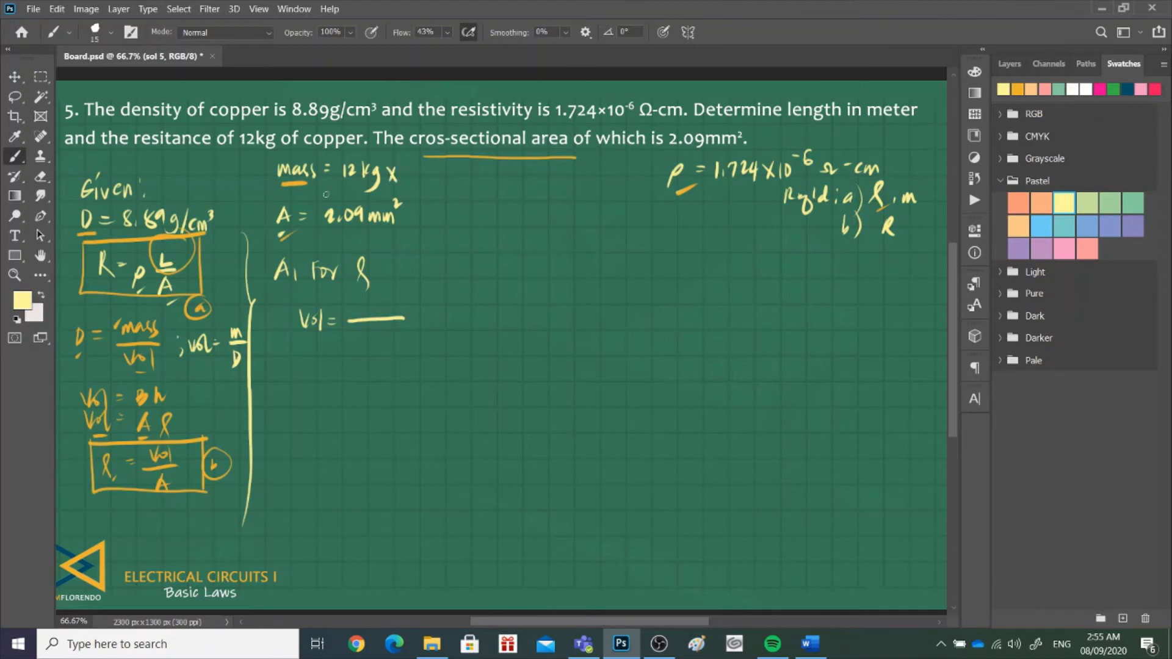
{"action": "key", "text": "ctrl+z"}
{"action": "key", "text": "ctrl+z"}
{"action": "left_click", "coordinate": [1016, 89]}
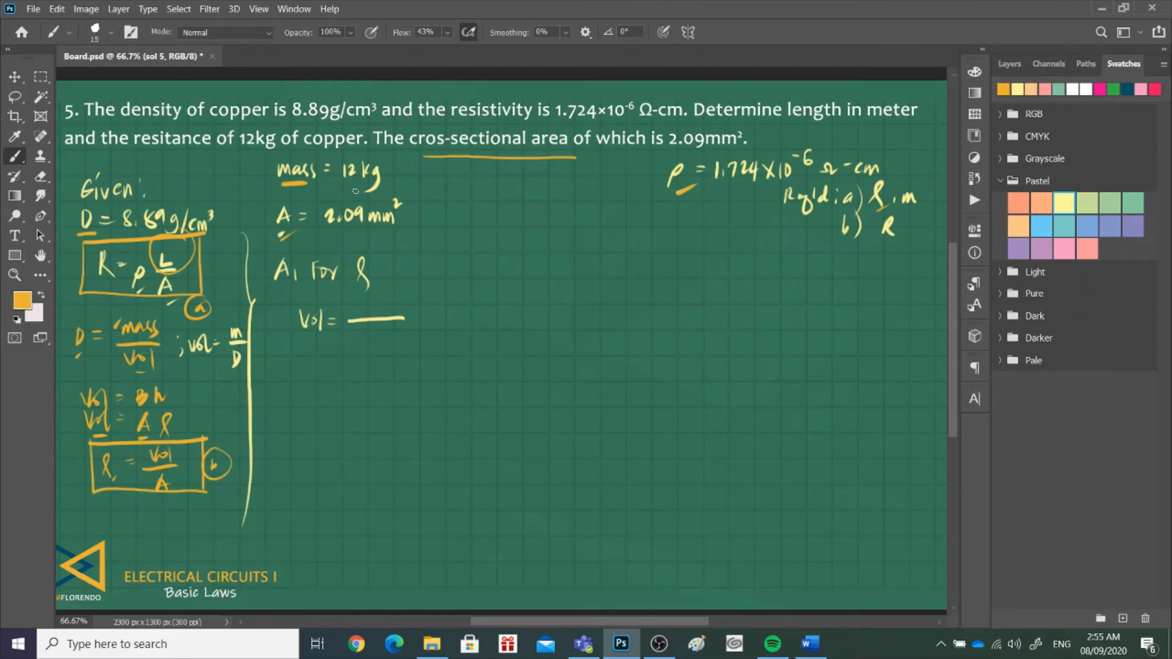
{"action": "left_click_drag", "start_coordinate": [387, 170], "coordinate": [394, 178]}
{"action": "left_click_drag", "start_coordinate": [395, 170], "coordinate": [386, 178]}
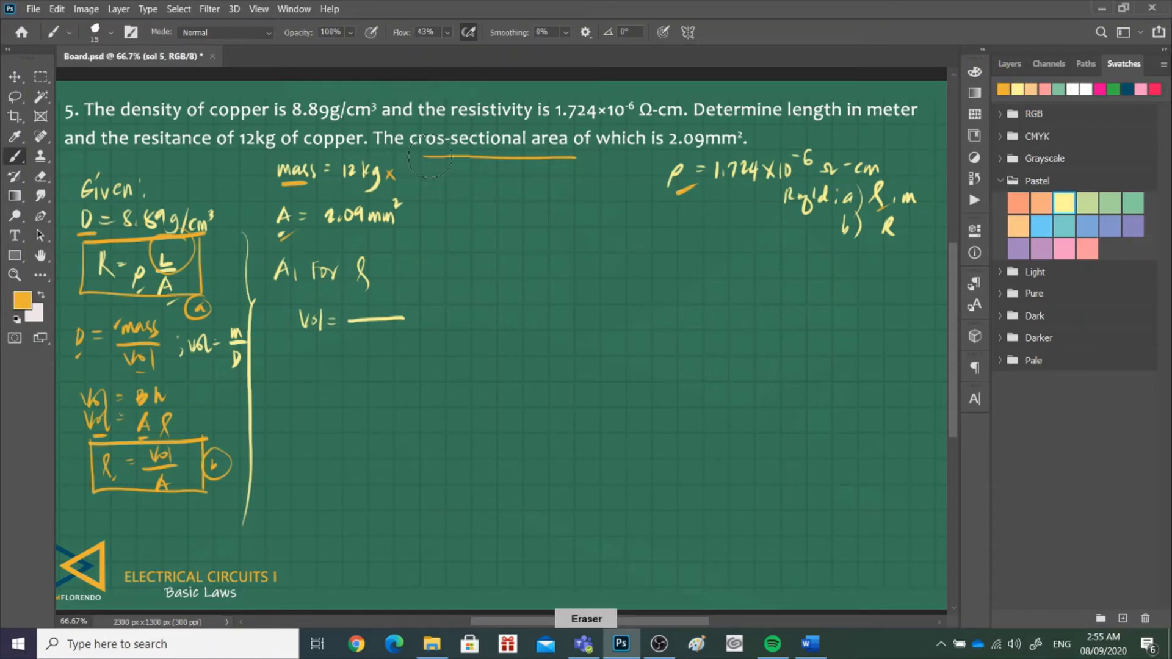
{"action": "mouse_move", "coordinate": [403, 173]}
{"action": "left_mouse_down"}
{"action": "mouse_move", "coordinate": [480, 171]}
{"action": "mouse_move", "coordinate": [432, 191]}
{"action": "left_mouse_up"}
{"action": "left_click_drag", "start_coordinate": [437, 183], "coordinate": [441, 200]}
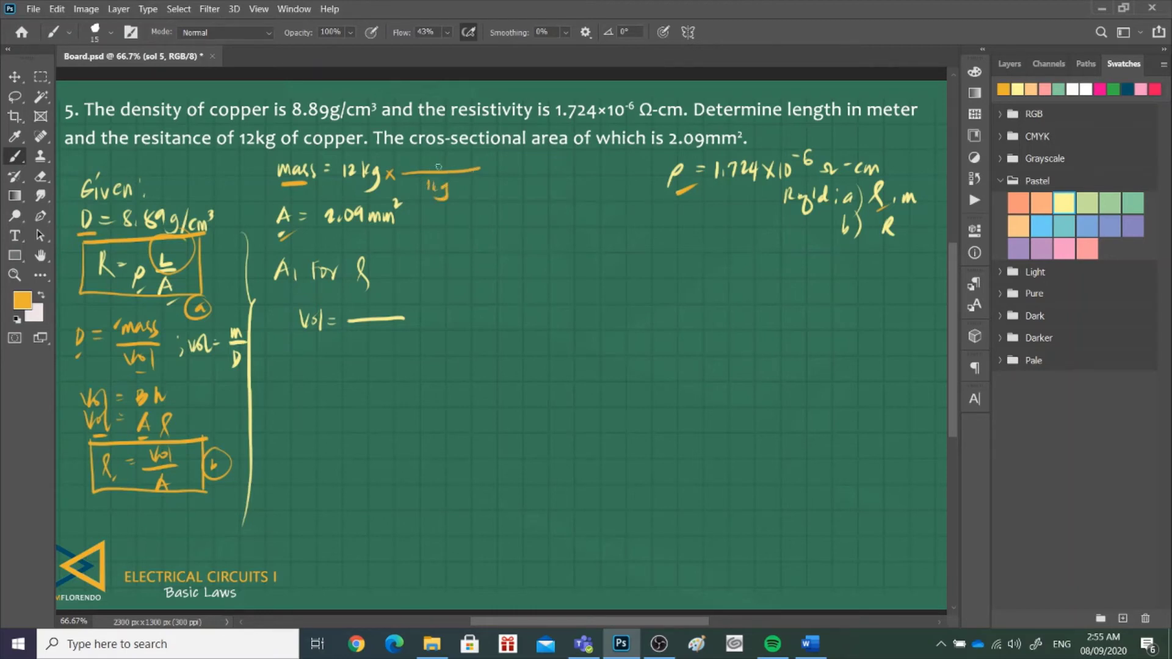
{"action": "left_click_drag", "start_coordinate": [426, 155], "coordinate": [425, 167]}
{"action": "left_click_drag", "start_coordinate": [431, 158], "coordinate": [491, 171]}
{"action": "left_click_drag", "start_coordinate": [484, 176], "coordinate": [515, 181]}
{"action": "left_click_drag", "start_coordinate": [523, 170], "coordinate": [529, 171]}
{"action": "left_click_drag", "start_coordinate": [537, 170], "coordinate": [545, 187]}
- Write Vol = 12,000 g ÷ 8.89 g/cm³ and cancel the grams in orange
{"action": "left_click", "coordinate": [1016, 89]}
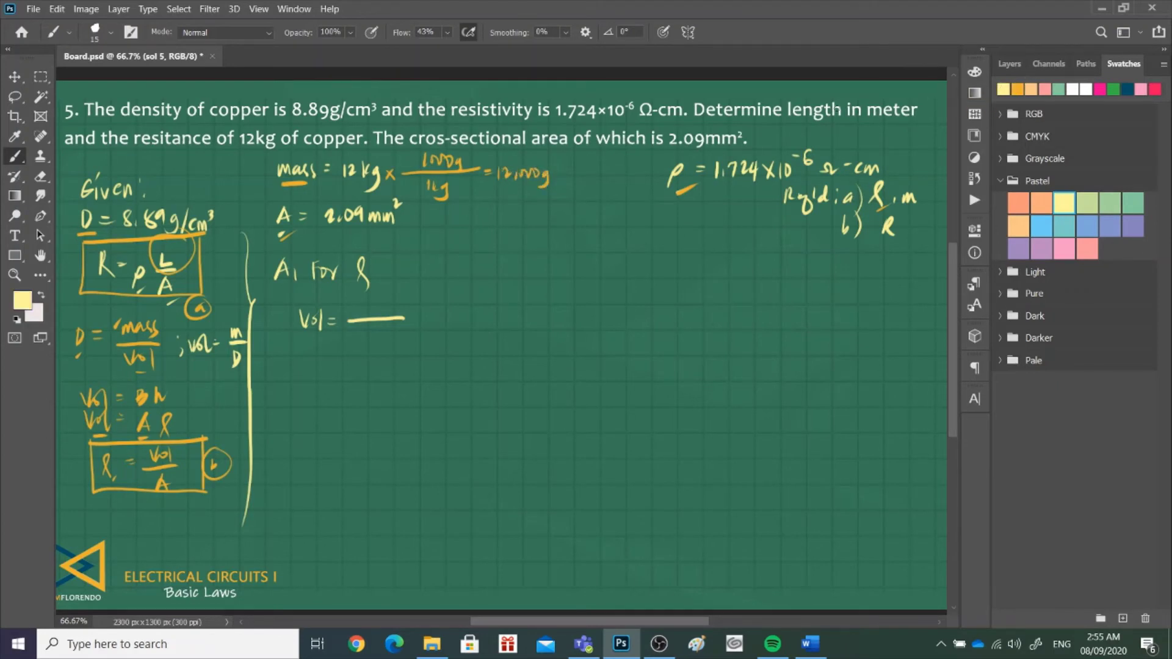
{"action": "left_click_drag", "start_coordinate": [357, 314], "coordinate": [437, 326]}
{"action": "left_click_drag", "start_coordinate": [356, 301], "coordinate": [395, 304]}
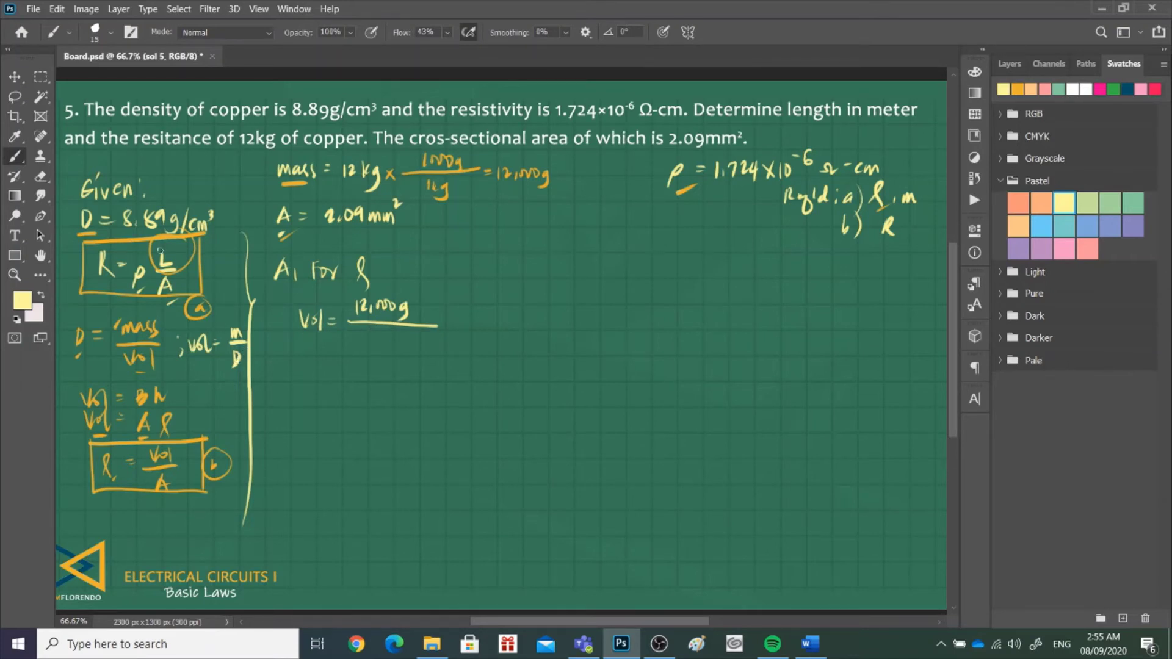
{"action": "mouse_move", "coordinate": [357, 332]}
{"action": "left_mouse_down"}
{"action": "mouse_move", "coordinate": [430, 348]}
{"action": "mouse_move", "coordinate": [457, 332]}
{"action": "mouse_move", "coordinate": [444, 346]}
{"action": "left_mouse_up"}
{"action": "key", "text": "e"}
{"action": "key", "text": "b"}
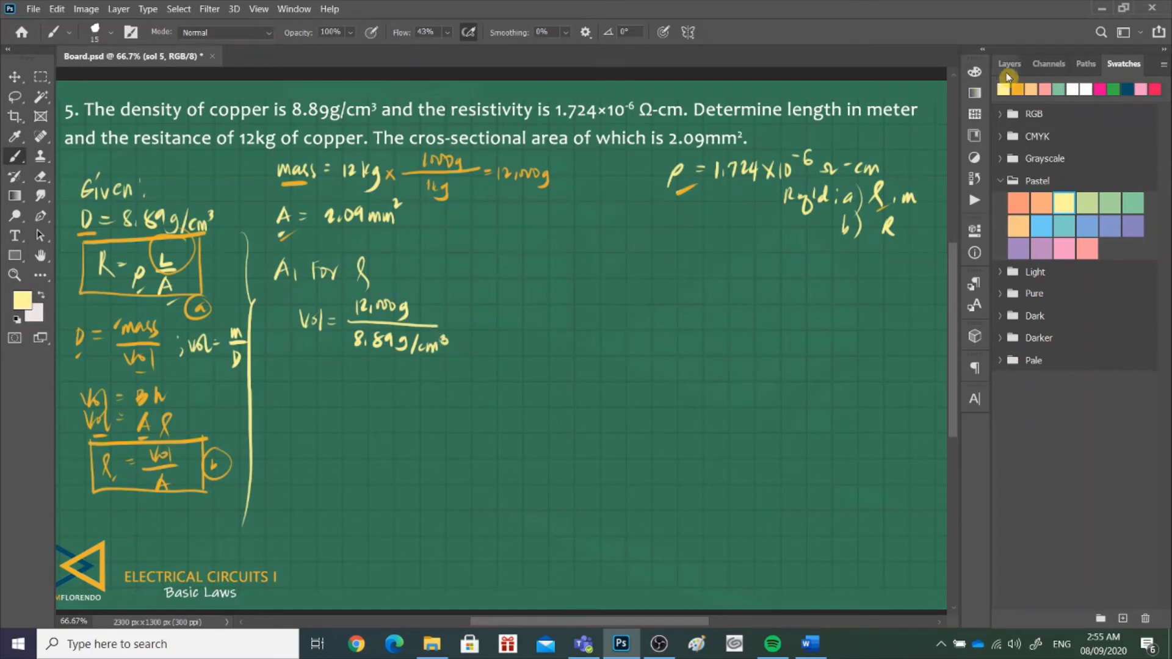
{"action": "left_click", "coordinate": [1019, 87]}
{"action": "left_click_drag", "start_coordinate": [403, 305], "coordinate": [420, 309]}
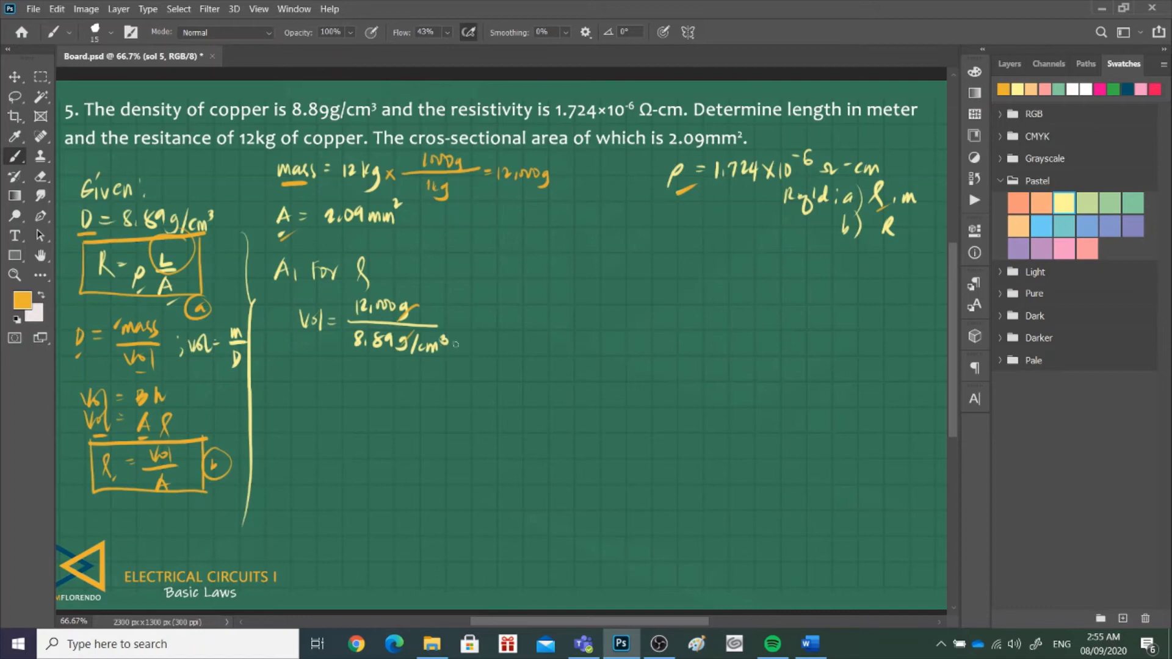
{"action": "left_click_drag", "start_coordinate": [413, 356], "coordinate": [448, 364]}
{"action": "left_click", "coordinate": [1019, 88]}
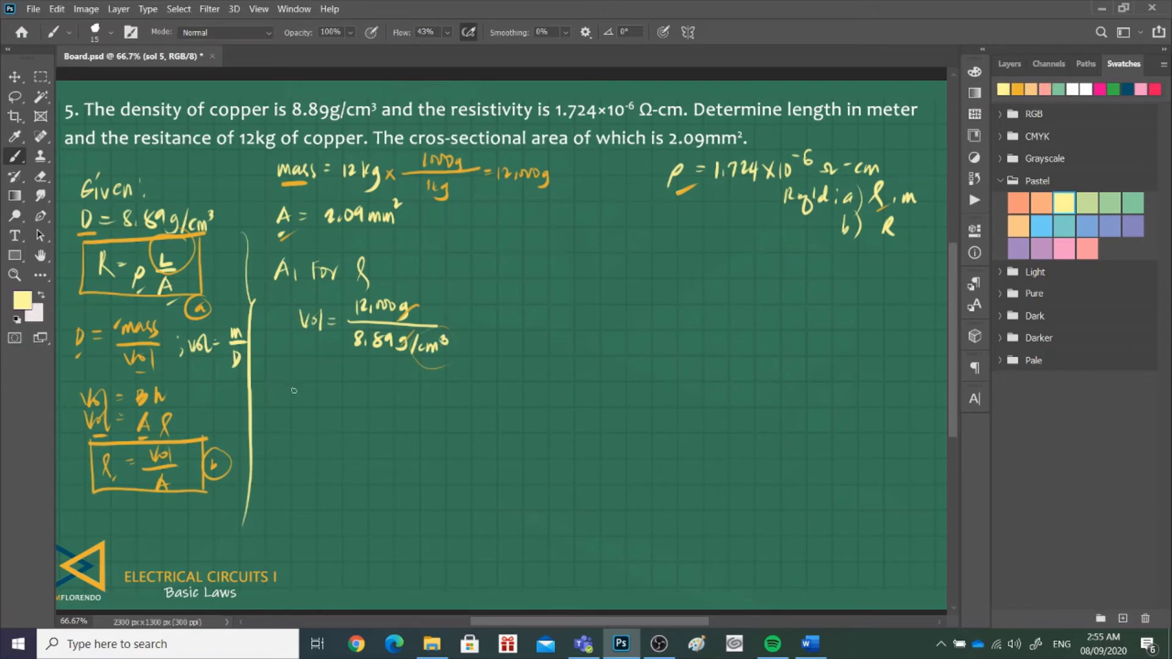
- Write the volume result Vol = 1349.87 cm³
{"action": "left_click_drag", "start_coordinate": [289, 378], "coordinate": [333, 384]}
{"action": "mouse_move", "coordinate": [339, 377]}
{"action": "left_mouse_down"}
{"action": "mouse_move", "coordinate": [377, 383]}
{"action": "mouse_move", "coordinate": [381, 416]}
{"action": "mouse_move", "coordinate": [391, 374]}
{"action": "mouse_move", "coordinate": [396, 388]}
{"action": "mouse_move", "coordinate": [439, 396]}
{"action": "left_mouse_up"}
{"action": "left_click", "coordinate": [383, 394]}
{"action": "key", "text": "e"}
{"action": "key", "text": "b"}
{"action": "left_click_drag", "start_coordinate": [441, 378], "coordinate": [442, 389]}
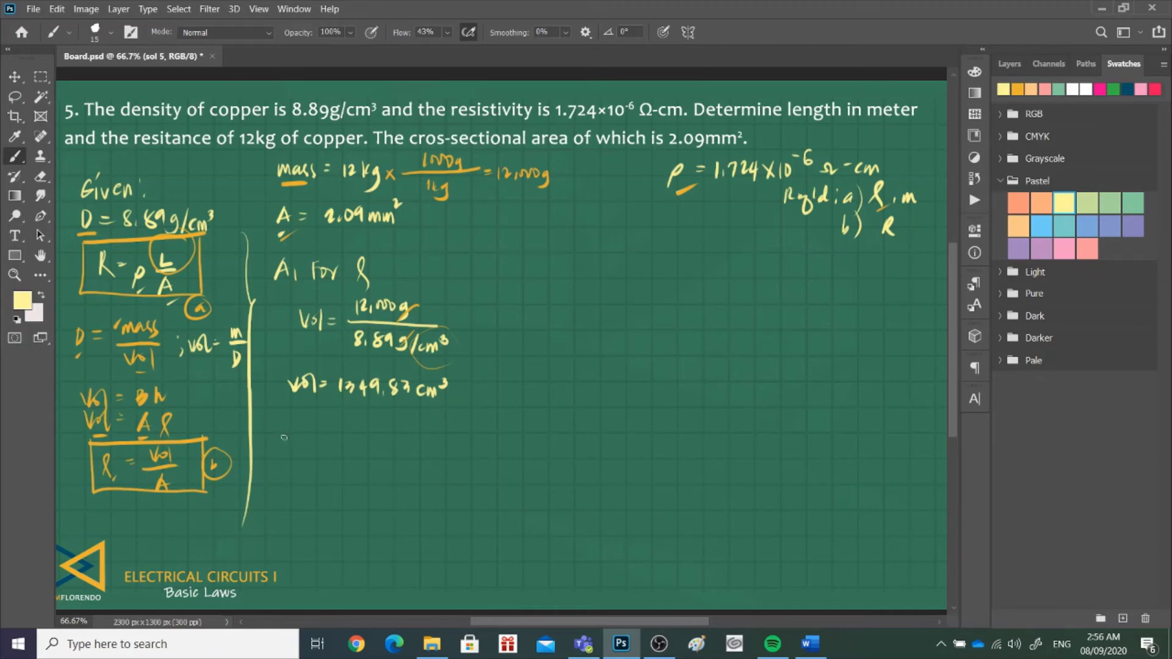
- Write the formula ℓ = Vol/A beneath the volume result
{"action": "left_click_drag", "start_coordinate": [291, 436], "coordinate": [321, 420]}
{"action": "mouse_move", "coordinate": [312, 426]}
{"action": "left_mouse_down"}
{"action": "mouse_move", "coordinate": [356, 412]}
{"action": "mouse_move", "coordinate": [373, 430]}
{"action": "left_mouse_up"}
{"action": "mouse_move", "coordinate": [351, 454]}
{"action": "left_mouse_down"}
{"action": "mouse_move", "coordinate": [357, 441]}
{"action": "mouse_move", "coordinate": [366, 456]}
{"action": "left_mouse_up"}
{"action": "left_click_drag", "start_coordinate": [352, 449], "coordinate": [358, 447]}
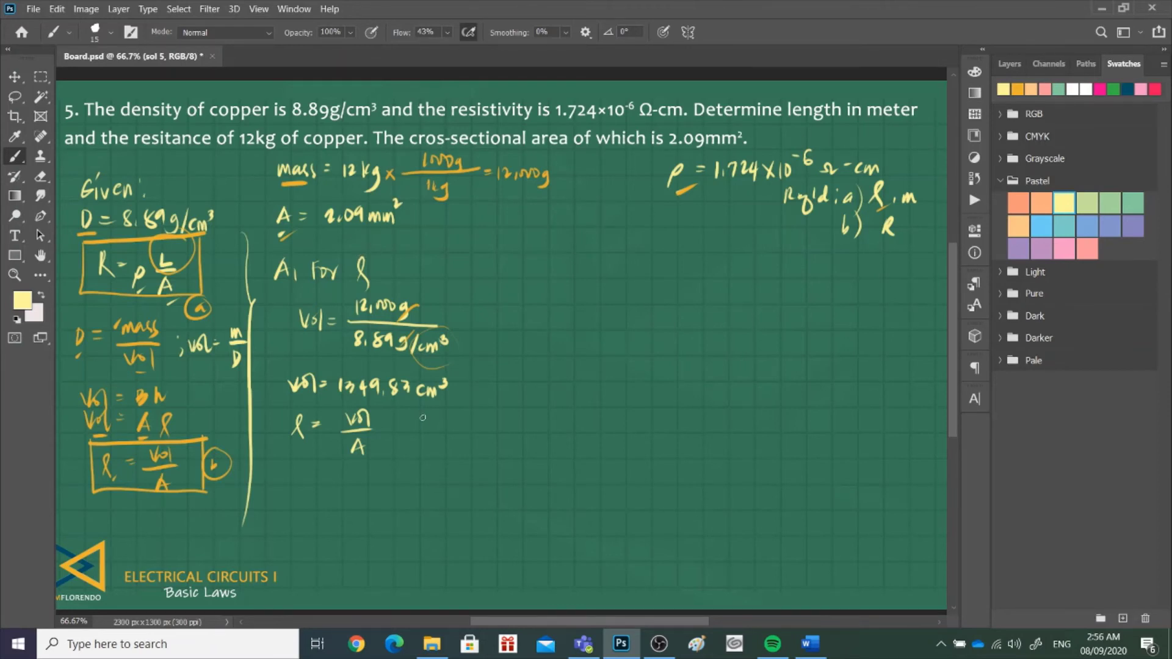
- In orange, start the area conversion factor with 1 cm over 10 mm, fixing the denominator
{"action": "left_click", "coordinate": [1017, 89]}
{"action": "left_click_drag", "start_coordinate": [412, 217], "coordinate": [420, 228]}
{"action": "left_click_drag", "start_coordinate": [420, 217], "coordinate": [412, 227]}
{"action": "left_click_drag", "start_coordinate": [431, 223], "coordinate": [492, 223]}
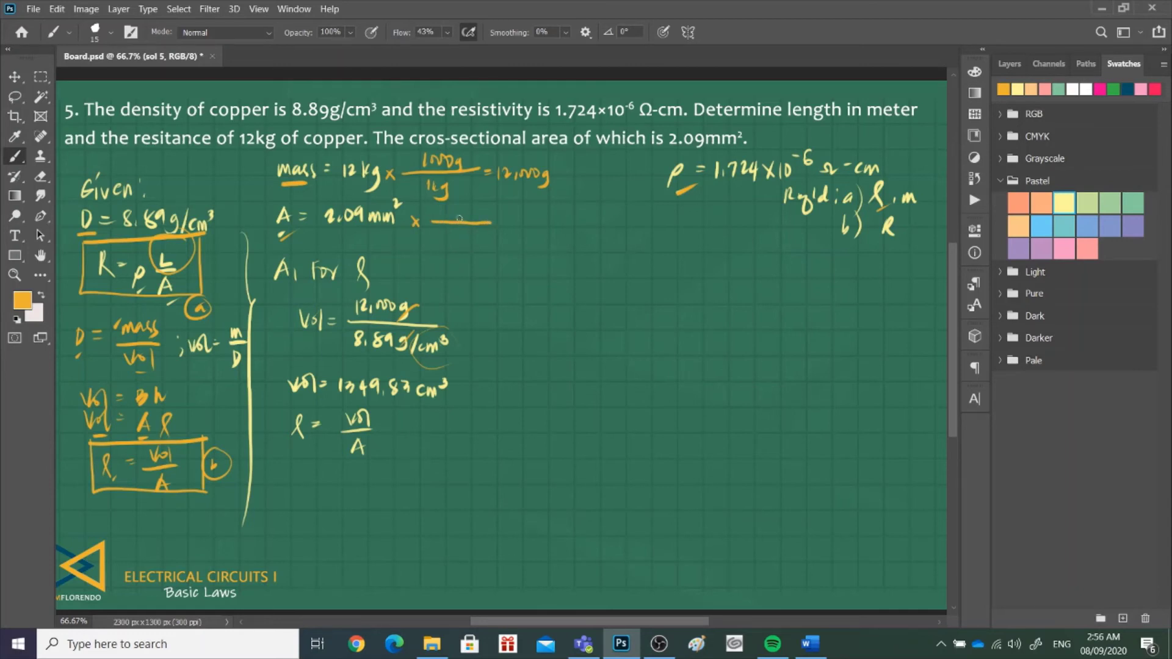
{"action": "left_click_drag", "start_coordinate": [454, 205], "coordinate": [453, 214]}
{"action": "mouse_move", "coordinate": [462, 208]}
{"action": "left_mouse_down"}
{"action": "mouse_move", "coordinate": [474, 239]}
{"action": "mouse_move", "coordinate": [436, 227]}
{"action": "mouse_move", "coordinate": [463, 219]}
{"action": "mouse_move", "coordinate": [454, 232]}
{"action": "mouse_move", "coordinate": [489, 242]}
{"action": "left_mouse_up"}
{"action": "key", "text": "e"}
{"action": "key", "text": "b"}
- Square the (1 cm/10 mm) factor, add an equals sign, and cancel the mm² units
{"action": "left_click_drag", "start_coordinate": [440, 207], "coordinate": [433, 246]}
{"action": "left_click_drag", "start_coordinate": [498, 206], "coordinate": [496, 242]}
{"action": "left_click_drag", "start_coordinate": [501, 209], "coordinate": [525, 225]}
{"action": "left_click_drag", "start_coordinate": [516, 228], "coordinate": [526, 229]}
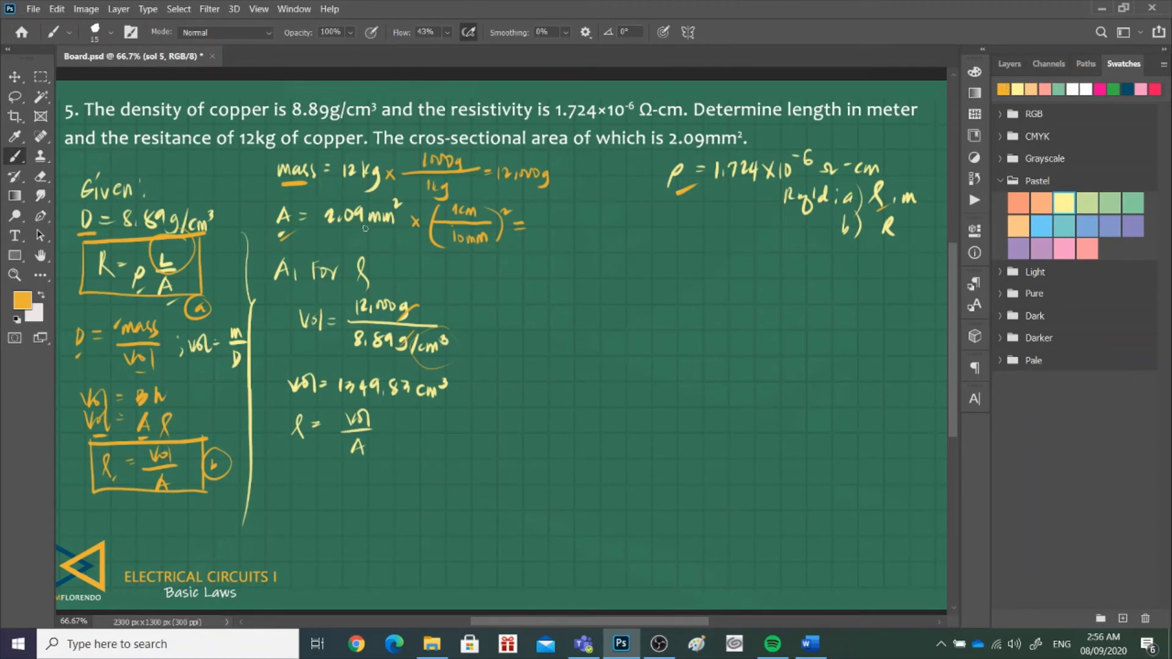
{"action": "left_click_drag", "start_coordinate": [365, 228], "coordinate": [393, 206]}
{"action": "left_click_drag", "start_coordinate": [505, 218], "coordinate": [518, 209]}
- Begin writing the converted area 0.0209 cm² after the equals sign in orange
{"action": "left_click", "coordinate": [1017, 89]}
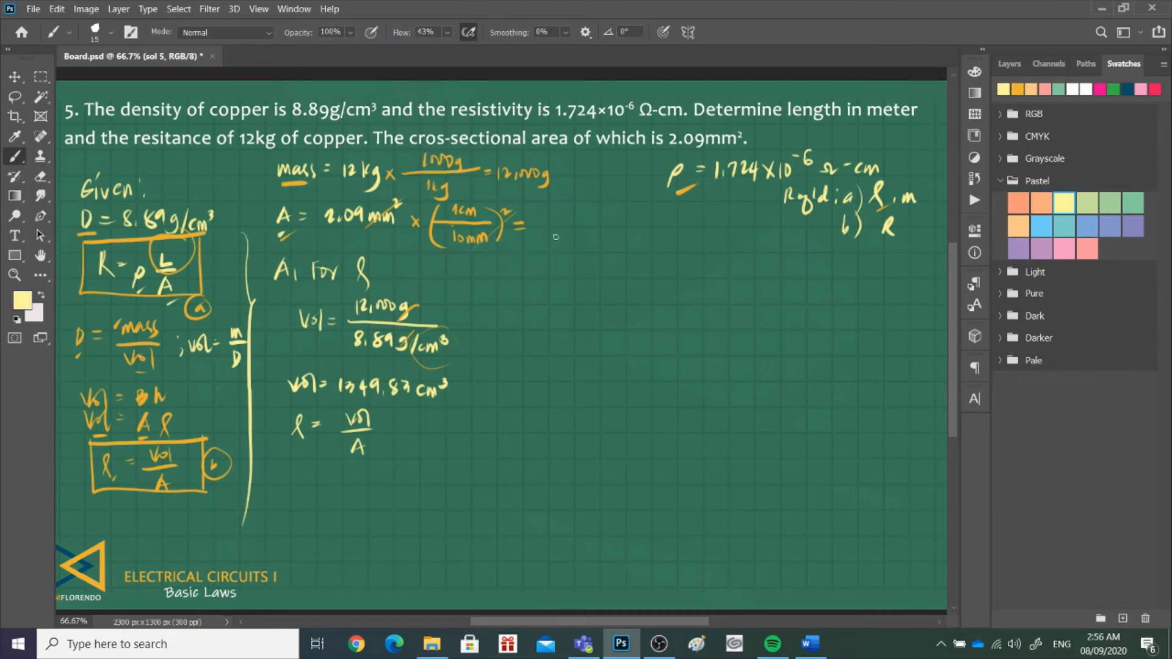
{"action": "left_click_drag", "start_coordinate": [544, 222], "coordinate": [542, 224]}
{"action": "left_click_drag", "start_coordinate": [550, 230], "coordinate": [550, 231]}
{"action": "key", "text": "ctrl+z"}
{"action": "key", "text": "ctrl+z"}
{"action": "left_click", "coordinate": [1024, 89]}
{"action": "left_click_drag", "start_coordinate": [540, 221], "coordinate": [604, 228]}
{"action": "key", "text": "e"}
{"action": "key", "text": "b"}
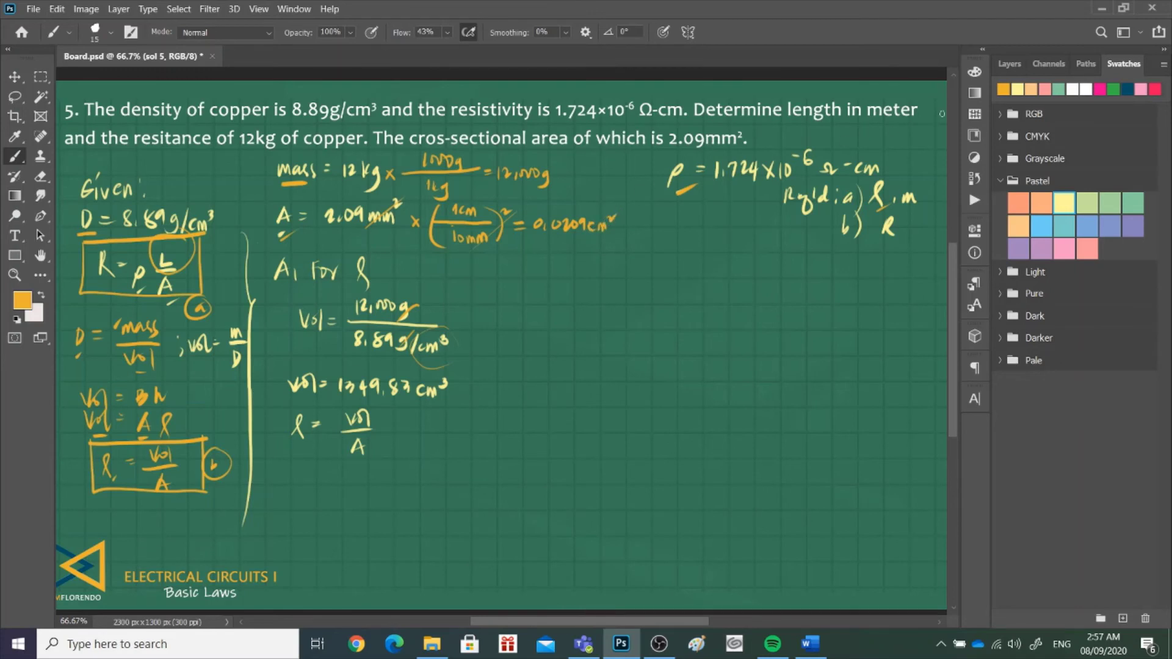
- In pale yellow, write ℓ = 1349.83 cm³ over 0.0209 cm²
{"action": "left_click", "coordinate": [1017, 89]}
{"action": "left_click_drag", "start_coordinate": [294, 487], "coordinate": [324, 474]}
{"action": "left_click_drag", "start_coordinate": [314, 481], "coordinate": [396, 483]}
{"action": "left_click_drag", "start_coordinate": [406, 466], "coordinate": [417, 483]}
{"action": "mouse_move", "coordinate": [436, 467]}
{"action": "left_mouse_down"}
{"action": "mouse_move", "coordinate": [435, 481]}
{"action": "mouse_move", "coordinate": [455, 481]}
{"action": "left_mouse_up"}
{"action": "left_click_drag", "start_coordinate": [450, 458], "coordinate": [457, 465]}
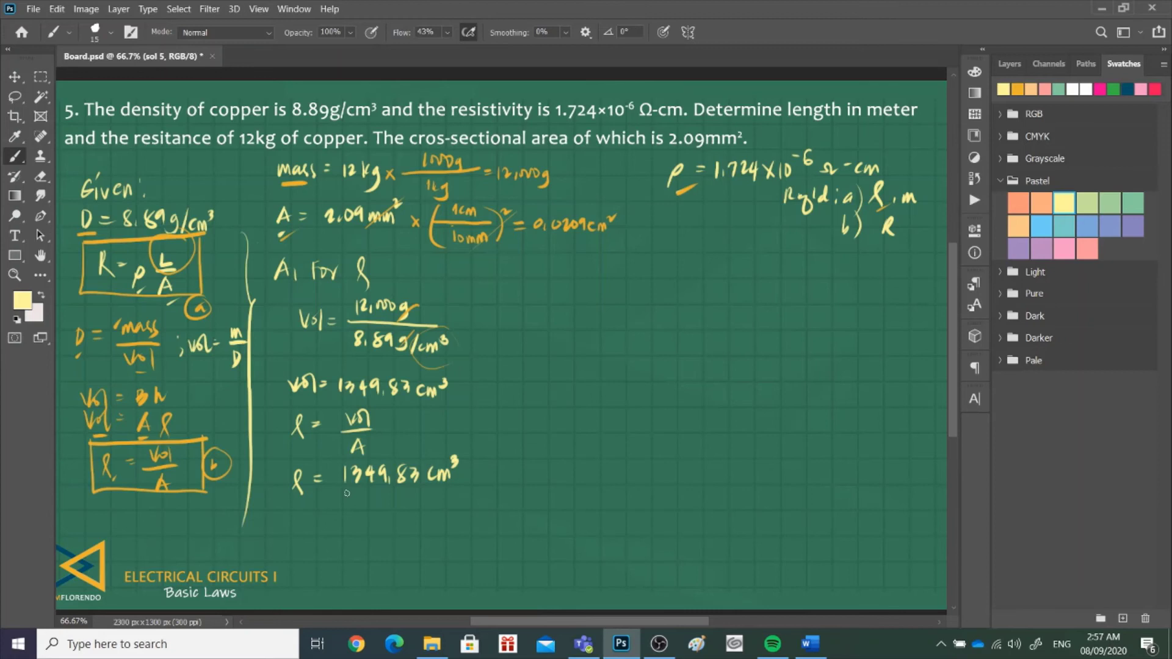
{"action": "left_click_drag", "start_coordinate": [338, 493], "coordinate": [459, 489]}
{"action": "mouse_move", "coordinate": [361, 501]}
{"action": "left_mouse_down"}
{"action": "mouse_move", "coordinate": [354, 508]}
{"action": "mouse_move", "coordinate": [363, 499]}
{"action": "mouse_move", "coordinate": [370, 516]}
{"action": "left_mouse_up"}
{"action": "left_click_drag", "start_coordinate": [383, 500], "coordinate": [394, 509]}
{"action": "mouse_move", "coordinate": [398, 500]}
{"action": "left_mouse_down"}
{"action": "mouse_move", "coordinate": [411, 514]}
{"action": "mouse_move", "coordinate": [450, 511]}
{"action": "mouse_move", "coordinate": [463, 450]}
{"action": "left_mouse_up"}
- Write ℓ = 64585.1675 cm and underline the length-in-metres request in the problem
{"action": "left_click", "coordinate": [1017, 89]}
{"action": "left_click", "coordinate": [1018, 89]}
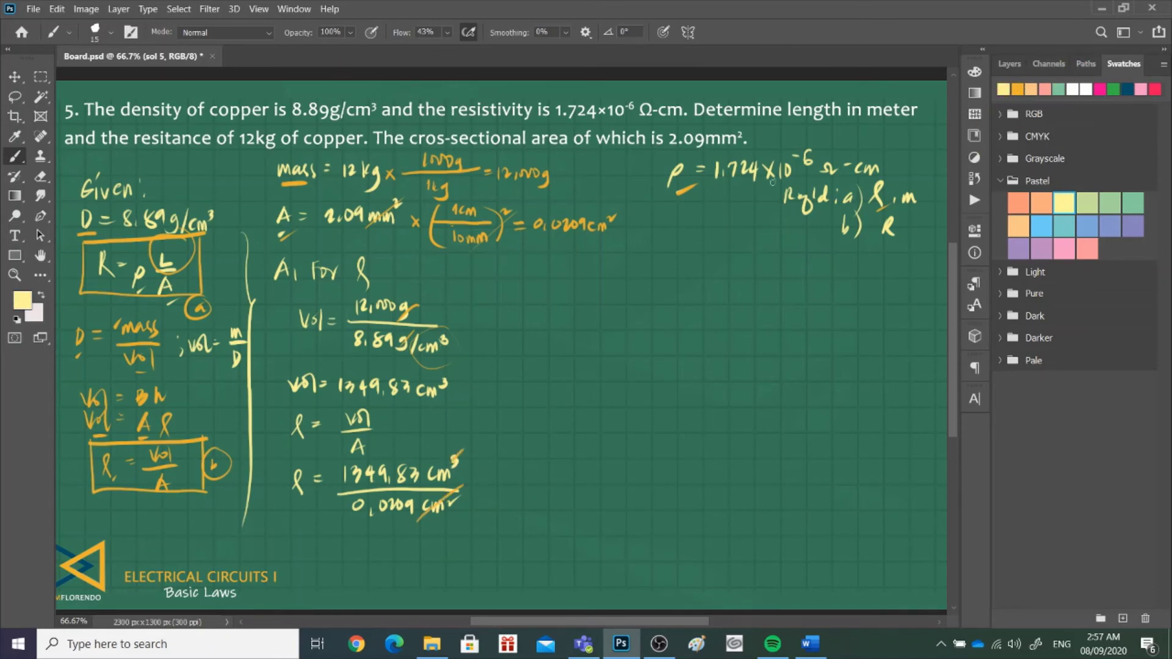
{"action": "mouse_move", "coordinate": [288, 545]}
{"action": "left_mouse_down"}
{"action": "mouse_move", "coordinate": [295, 527]}
{"action": "mouse_move", "coordinate": [297, 549]}
{"action": "left_mouse_up"}
{"action": "left_click_drag", "start_coordinate": [307, 533], "coordinate": [334, 536]}
{"action": "mouse_move", "coordinate": [340, 539]}
{"action": "left_mouse_down"}
{"action": "mouse_move", "coordinate": [360, 528]}
{"action": "mouse_move", "coordinate": [357, 544]}
{"action": "mouse_move", "coordinate": [398, 542]}
{"action": "left_mouse_up"}
{"action": "mouse_move", "coordinate": [402, 533]}
{"action": "left_mouse_down"}
{"action": "mouse_move", "coordinate": [403, 545]}
{"action": "mouse_move", "coordinate": [423, 544]}
{"action": "left_mouse_up"}
{"action": "mouse_move", "coordinate": [431, 533]}
{"action": "left_mouse_down"}
{"action": "mouse_move", "coordinate": [428, 547]}
{"action": "mouse_move", "coordinate": [437, 529]}
{"action": "mouse_move", "coordinate": [454, 544]}
{"action": "left_mouse_up"}
{"action": "left_click_drag", "start_coordinate": [457, 544], "coordinate": [469, 545]}
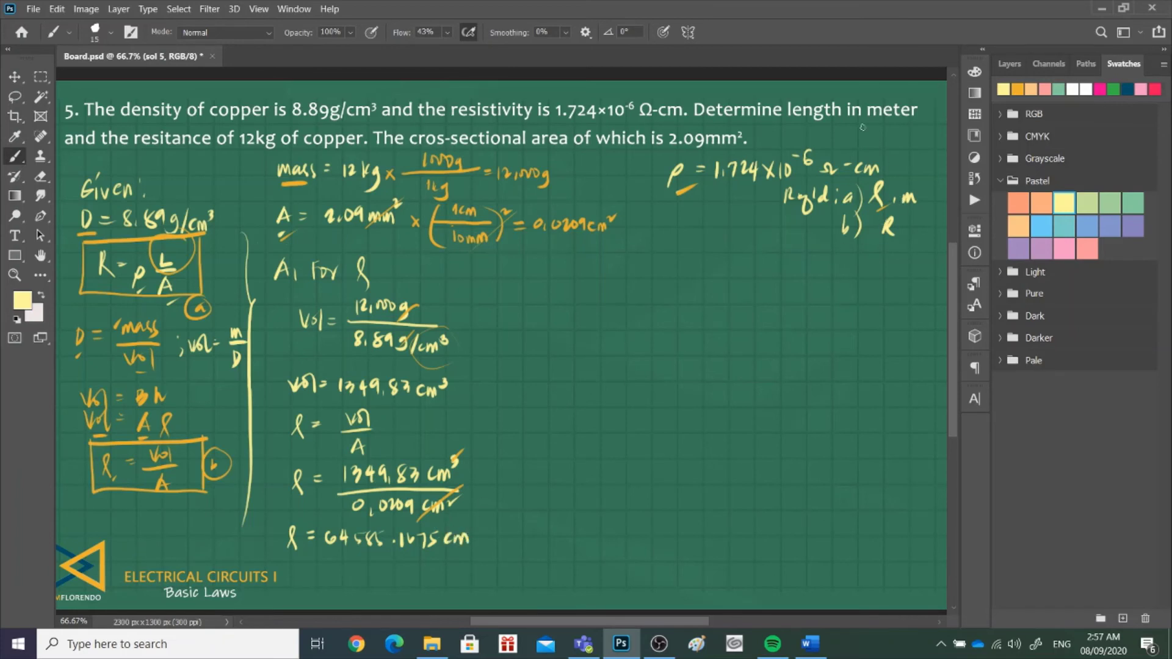
{"action": "left_click_drag", "start_coordinate": [793, 125], "coordinate": [896, 121]}
- Multiply by 1 m/100 cm and cancel both cm units in orange
{"action": "left_click_drag", "start_coordinate": [478, 536], "coordinate": [488, 548]}
{"action": "mouse_move", "coordinate": [489, 536]}
{"action": "left_mouse_down"}
{"action": "mouse_move", "coordinate": [478, 548]}
{"action": "mouse_move", "coordinate": [557, 540]}
{"action": "mouse_move", "coordinate": [512, 538]}
{"action": "mouse_move", "coordinate": [531, 537]}
{"action": "left_mouse_up"}
{"action": "left_click_drag", "start_coordinate": [510, 548], "coordinate": [530, 560]}
{"action": "left_click_drag", "start_coordinate": [537, 560], "coordinate": [551, 560]}
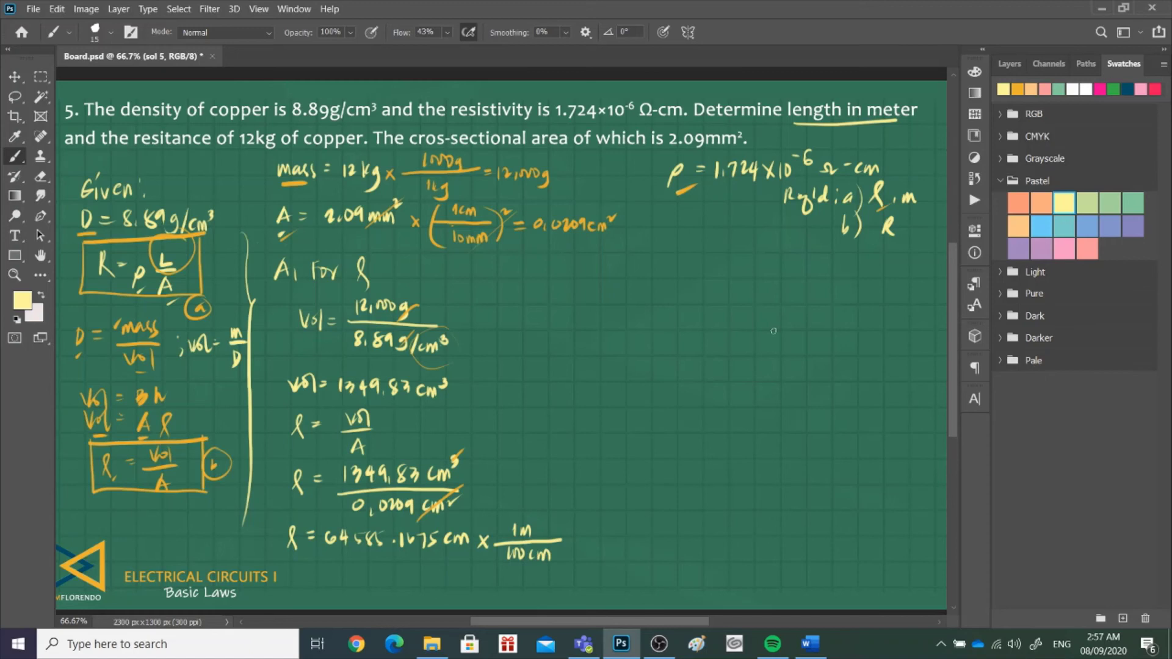
{"action": "left_click", "coordinate": [1016, 89]}
{"action": "left_click_drag", "start_coordinate": [448, 553], "coordinate": [473, 522]}
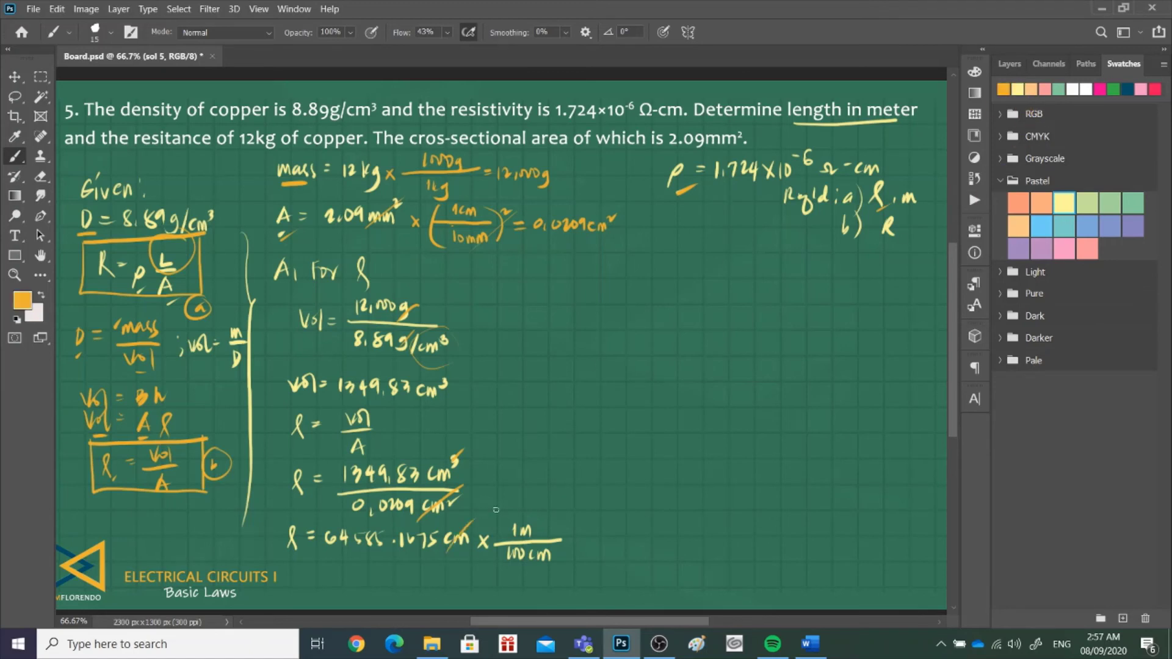
{"action": "left_click_drag", "start_coordinate": [533, 565], "coordinate": [559, 539]}
- Write the result ℓ = 645.8517 m in pale yellow
{"action": "mouse_move", "coordinate": [313, 571]}
{"action": "left_mouse_down"}
{"action": "mouse_move", "coordinate": [307, 595]}
{"action": "mouse_move", "coordinate": [327, 575]}
{"action": "left_mouse_up"}
{"action": "left_click_drag", "start_coordinate": [317, 580], "coordinate": [361, 570]}
{"action": "key", "text": "ctrl+z"}
{"action": "key", "text": "ctrl+z"}
{"action": "key", "text": "ctrl+z"}
{"action": "key", "text": "ctrl+z"}
{"action": "key", "text": "ctrl+z"}
{"action": "key", "text": "ctrl+z"}
{"action": "key", "text": "ctrl+z"}
{"action": "left_click", "coordinate": [1016, 90]}
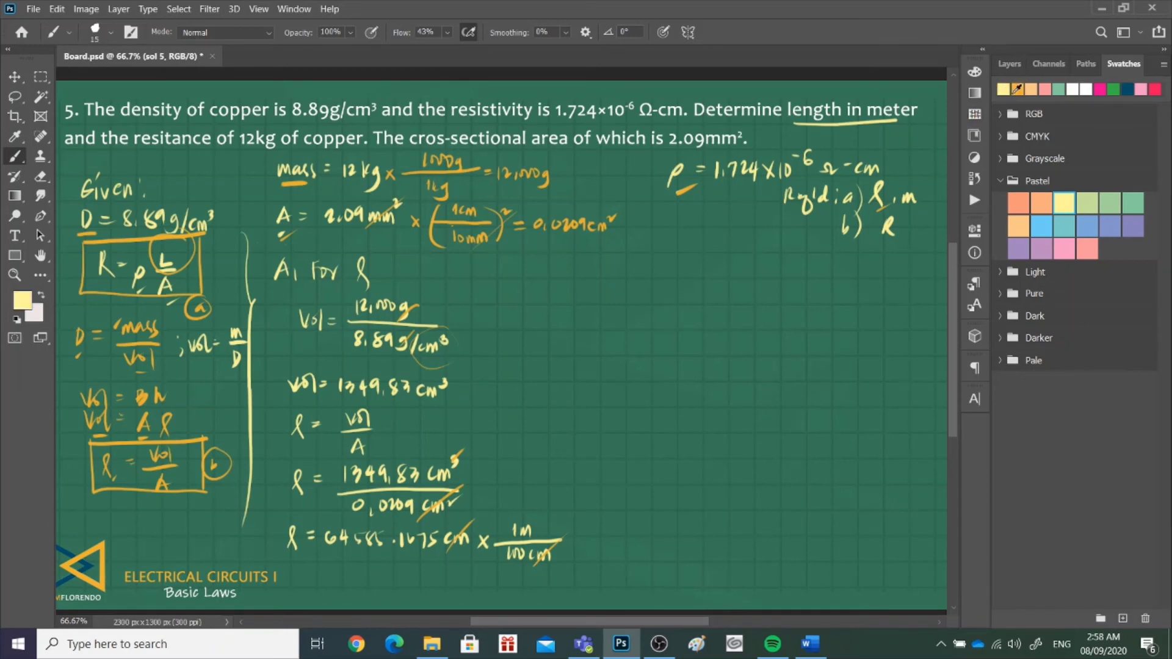
{"action": "left_click_drag", "start_coordinate": [306, 586], "coordinate": [329, 571]}
{"action": "left_click_drag", "start_coordinate": [322, 579], "coordinate": [415, 584]}
{"action": "left_click", "coordinate": [387, 577]}
{"action": "left_click_drag", "start_coordinate": [413, 572], "coordinate": [441, 587]}
{"action": "left_click_drag", "start_coordinate": [446, 577], "coordinate": [467, 584]}
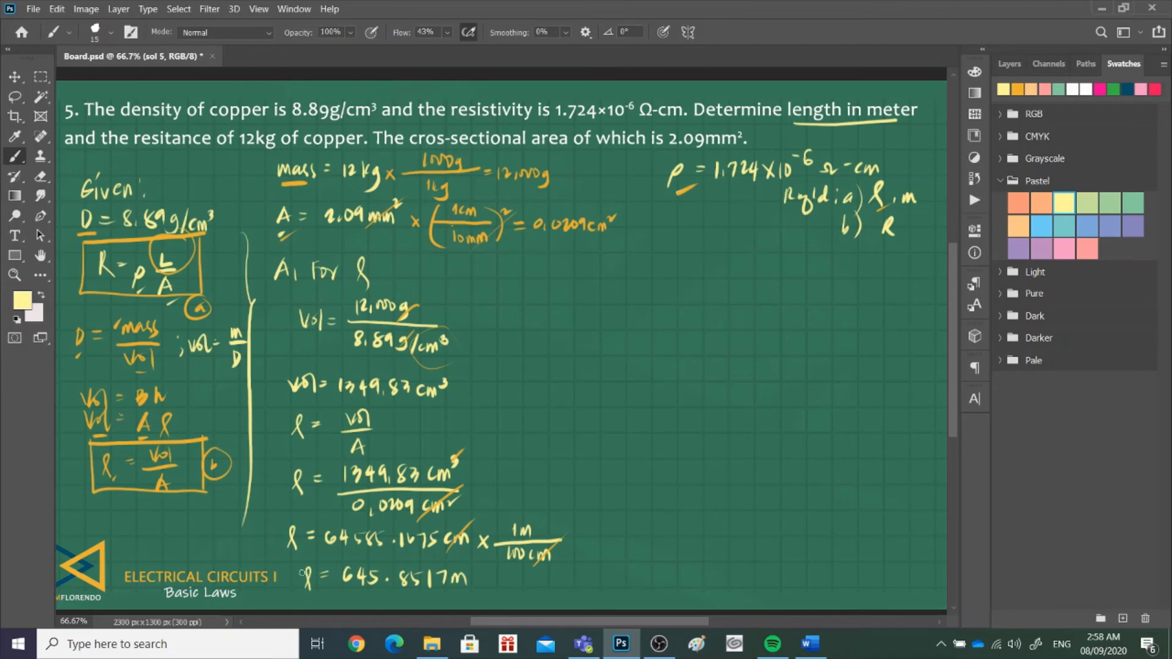
{"action": "left_click_drag", "start_coordinate": [294, 560], "coordinate": [435, 566]}
{"action": "key", "text": "ctrl+z"}
- Box ℓ = 645.8517 m in orange and label it 'Ans.'
{"action": "left_click", "coordinate": [1004, 89]}
{"action": "left_click_drag", "start_coordinate": [298, 555], "coordinate": [445, 547]}
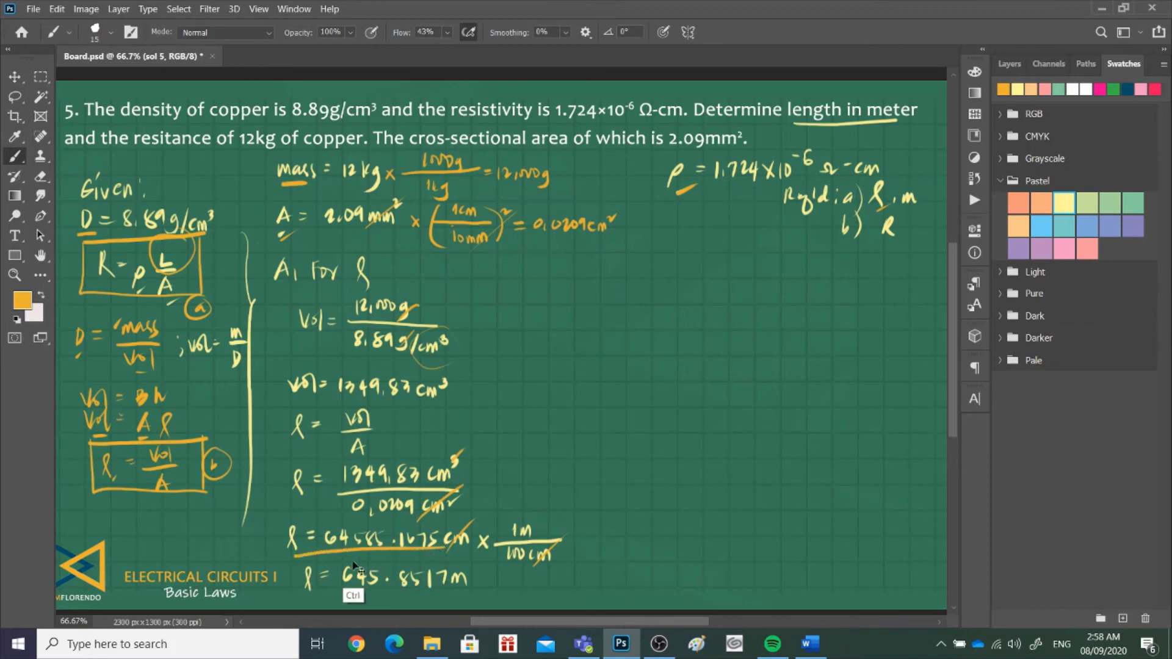
{"action": "key", "text": "ctrl+z"}
{"action": "left_click_drag", "start_coordinate": [301, 560], "coordinate": [471, 554]}
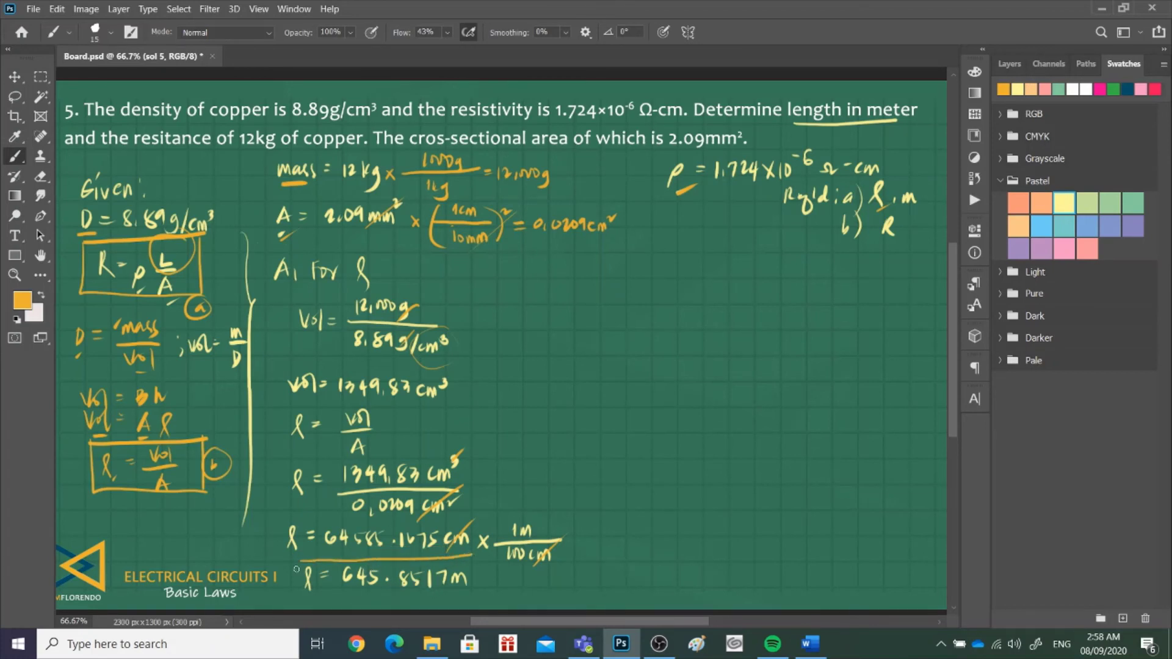
{"action": "mouse_move", "coordinate": [298, 561]}
{"action": "left_mouse_down"}
{"action": "mouse_move", "coordinate": [298, 600]}
{"action": "mouse_move", "coordinate": [478, 597]}
{"action": "left_mouse_up"}
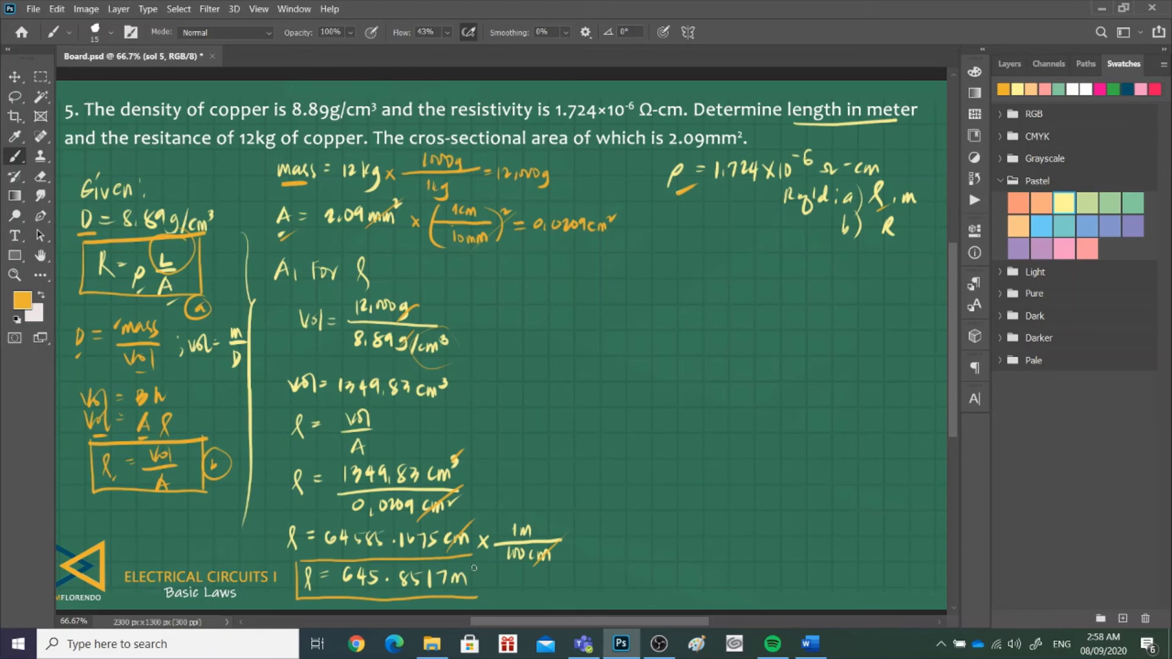
{"action": "left_click_drag", "start_coordinate": [473, 555], "coordinate": [474, 601]}
{"action": "mouse_move", "coordinate": [479, 601]}
{"action": "left_mouse_down"}
{"action": "mouse_move", "coordinate": [486, 588]}
{"action": "mouse_move", "coordinate": [513, 590]}
{"action": "left_mouse_up"}
{"action": "left_click", "coordinate": [519, 594]}
- In pale yellow, write the heading 'b, For R' and the formula R = ρL/A
{"action": "left_click", "coordinate": [1017, 89]}
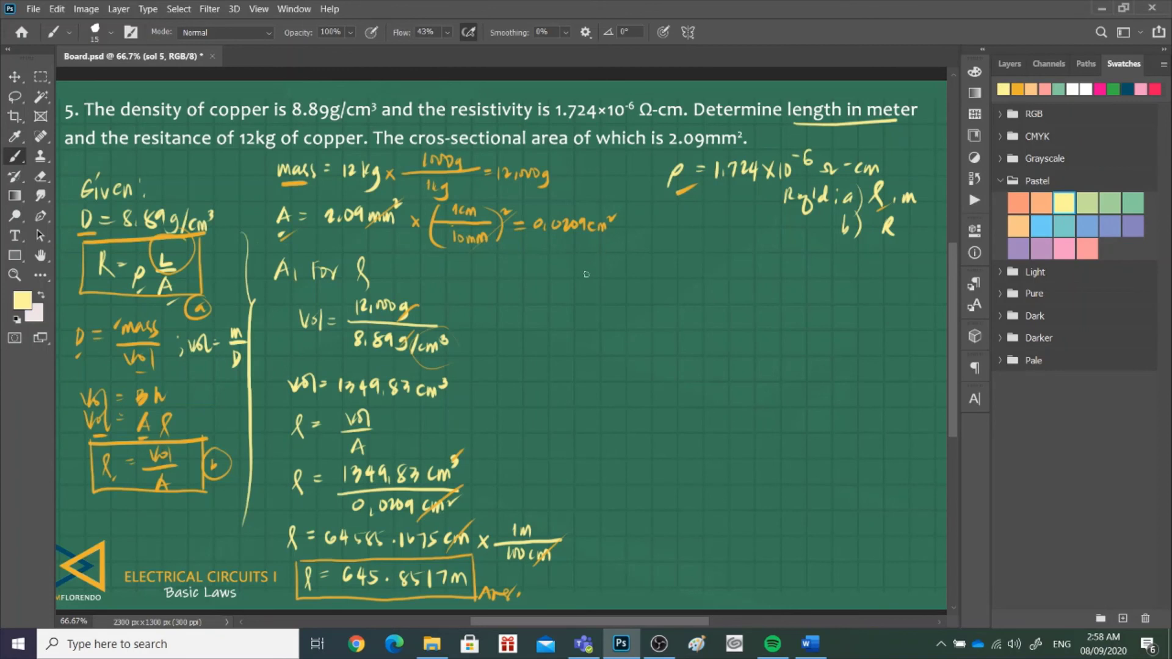
{"action": "left_click_drag", "start_coordinate": [585, 263], "coordinate": [593, 280]}
{"action": "mouse_move", "coordinate": [624, 265]}
{"action": "left_mouse_down"}
{"action": "mouse_move", "coordinate": [621, 282]}
{"action": "mouse_move", "coordinate": [635, 262]}
{"action": "left_mouse_up"}
{"action": "left_click_drag", "start_coordinate": [638, 271], "coordinate": [672, 282]}
{"action": "left_click_drag", "start_coordinate": [673, 266], "coordinate": [692, 281]}
{"action": "left_click_drag", "start_coordinate": [631, 304], "coordinate": [641, 322]}
{"action": "left_click_drag", "start_coordinate": [646, 309], "coordinate": [657, 313]}
{"action": "mouse_move", "coordinate": [675, 329]}
{"action": "left_mouse_down"}
{"action": "mouse_move", "coordinate": [683, 306]}
{"action": "mouse_move", "coordinate": [716, 303]}
{"action": "left_mouse_up"}
{"action": "mouse_move", "coordinate": [695, 309]}
{"action": "left_mouse_down"}
{"action": "mouse_move", "coordinate": [726, 310]}
{"action": "mouse_move", "coordinate": [718, 324]}
{"action": "left_mouse_up"}
- Substitute R = 1.724×10⁻⁶ Ω-cm [64585.1675 cm / 0.0209 cm²]
{"action": "mouse_move", "coordinate": [595, 358]}
{"action": "left_mouse_down"}
{"action": "mouse_move", "coordinate": [595, 372]}
{"action": "mouse_move", "coordinate": [617, 361]}
{"action": "left_mouse_up"}
{"action": "left_click_drag", "start_coordinate": [609, 368], "coordinate": [628, 368]}
{"action": "left_click", "coordinate": [633, 367]}
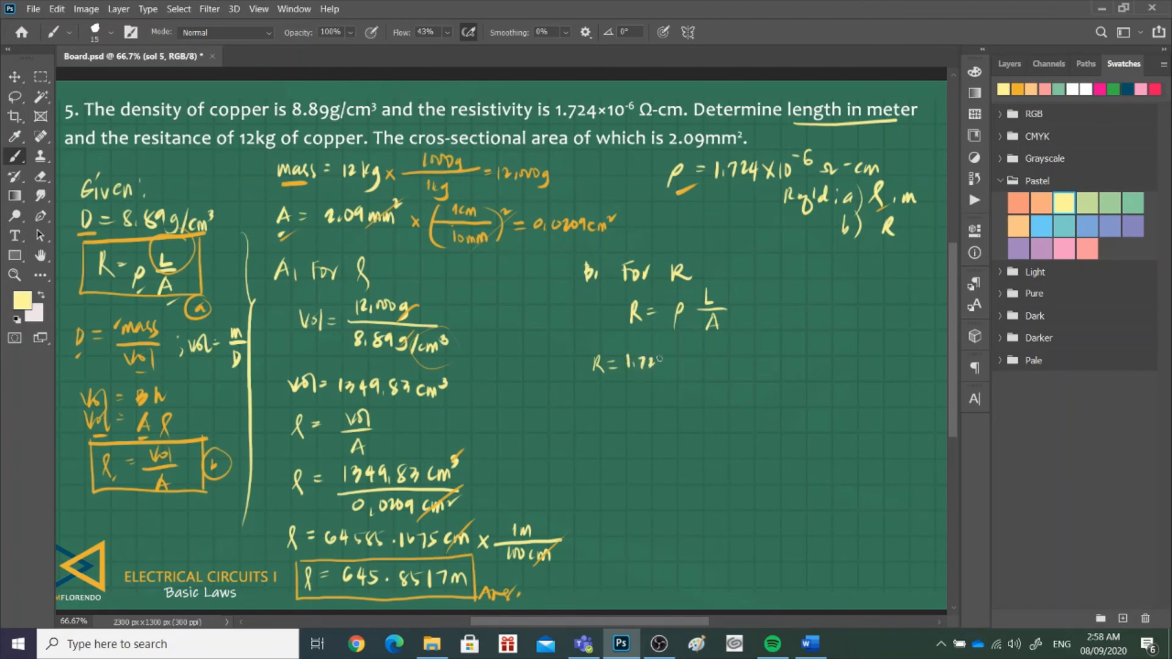
{"action": "mouse_move", "coordinate": [660, 358]}
{"action": "left_mouse_down"}
{"action": "mouse_move", "coordinate": [705, 346]}
{"action": "mouse_move", "coordinate": [708, 365]}
{"action": "mouse_move", "coordinate": [749, 364]}
{"action": "mouse_move", "coordinate": [774, 389]}
{"action": "left_mouse_up"}
{"action": "left_click_drag", "start_coordinate": [762, 334], "coordinate": [774, 335]}
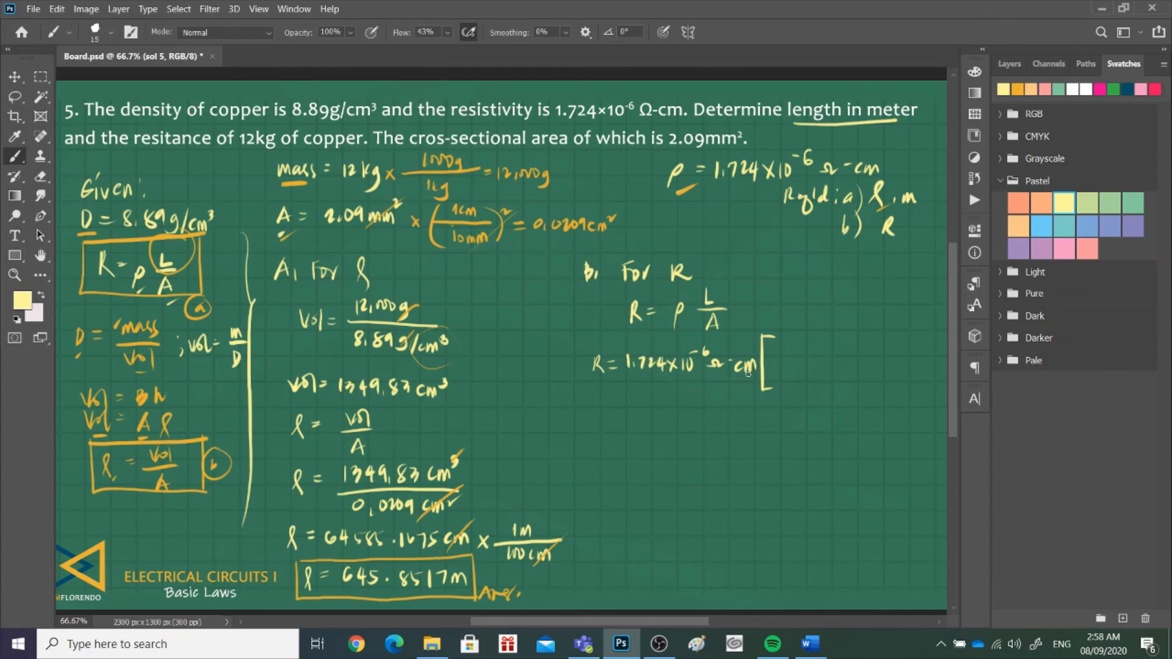
{"action": "left_click_drag", "start_coordinate": [784, 340], "coordinate": [912, 349]}
{"action": "left_click_drag", "start_coordinate": [777, 365], "coordinate": [939, 364]}
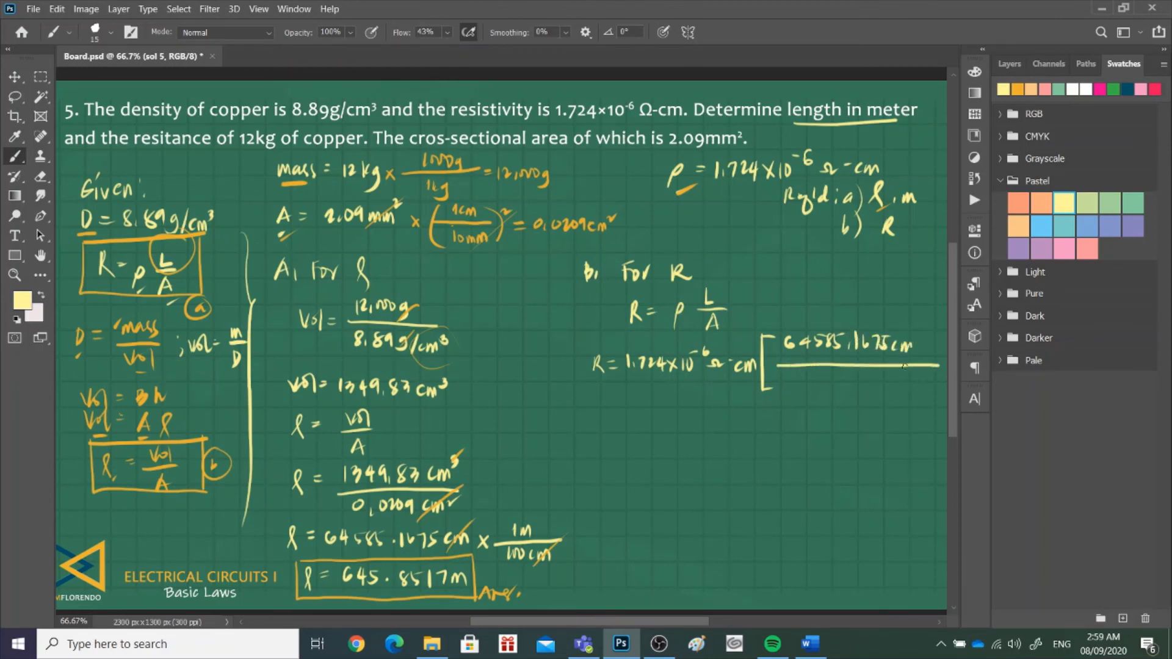
{"action": "mouse_move", "coordinate": [805, 378]}
{"action": "left_mouse_down"}
{"action": "mouse_move", "coordinate": [869, 379]}
{"action": "mouse_move", "coordinate": [867, 392]}
{"action": "mouse_move", "coordinate": [921, 380]}
{"action": "left_mouse_up"}
{"action": "left_click_drag", "start_coordinate": [927, 322], "coordinate": [929, 389]}
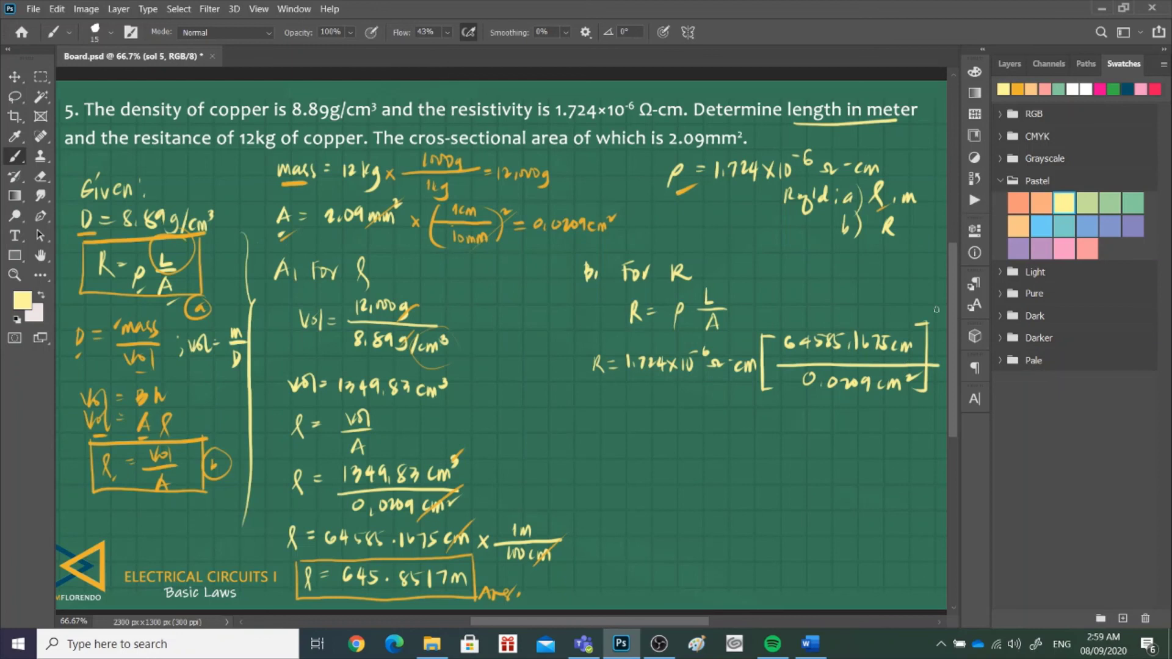
- Cancel the cm units in the substitution with orange strokes
{"action": "left_click_drag", "start_coordinate": [890, 353], "coordinate": [916, 334]}
{"action": "key", "text": "ctrl+z"}
{"action": "left_click", "coordinate": [1017, 89]}
{"action": "mouse_move", "coordinate": [886, 360]}
{"action": "left_mouse_down"}
{"action": "mouse_move", "coordinate": [908, 345]}
{"action": "mouse_move", "coordinate": [924, 370]}
{"action": "mouse_move", "coordinate": [894, 385]}
{"action": "left_mouse_up"}
{"action": "left_click_drag", "start_coordinate": [740, 379], "coordinate": [756, 358]}
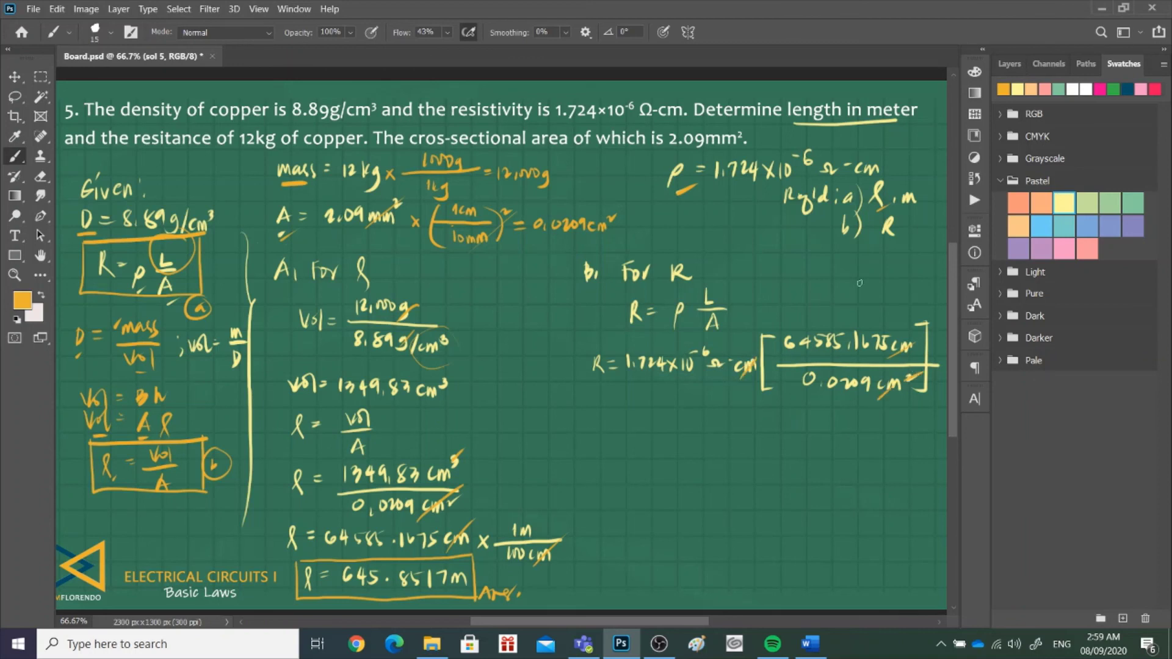
{"action": "mouse_move", "coordinate": [598, 417]}
{"action": "left_mouse_down"}
{"action": "mouse_move", "coordinate": [597, 431]}
{"action": "mouse_move", "coordinate": [610, 428]}
{"action": "left_mouse_up"}
{"action": "key", "text": "ctrl+z"}
- Write the result R = 5.32 Ω in pale yellow
{"action": "left_click", "coordinate": [1017, 89]}
{"action": "mouse_move", "coordinate": [601, 425]}
{"action": "left_mouse_down"}
{"action": "mouse_move", "coordinate": [611, 442]}
{"action": "mouse_move", "coordinate": [631, 427]}
{"action": "left_mouse_up"}
{"action": "mouse_move", "coordinate": [618, 433]}
{"action": "left_mouse_down"}
{"action": "mouse_move", "coordinate": [647, 443]}
{"action": "mouse_move", "coordinate": [659, 427]}
{"action": "left_mouse_up"}
{"action": "left_click_drag", "start_coordinate": [661, 436], "coordinate": [714, 445]}
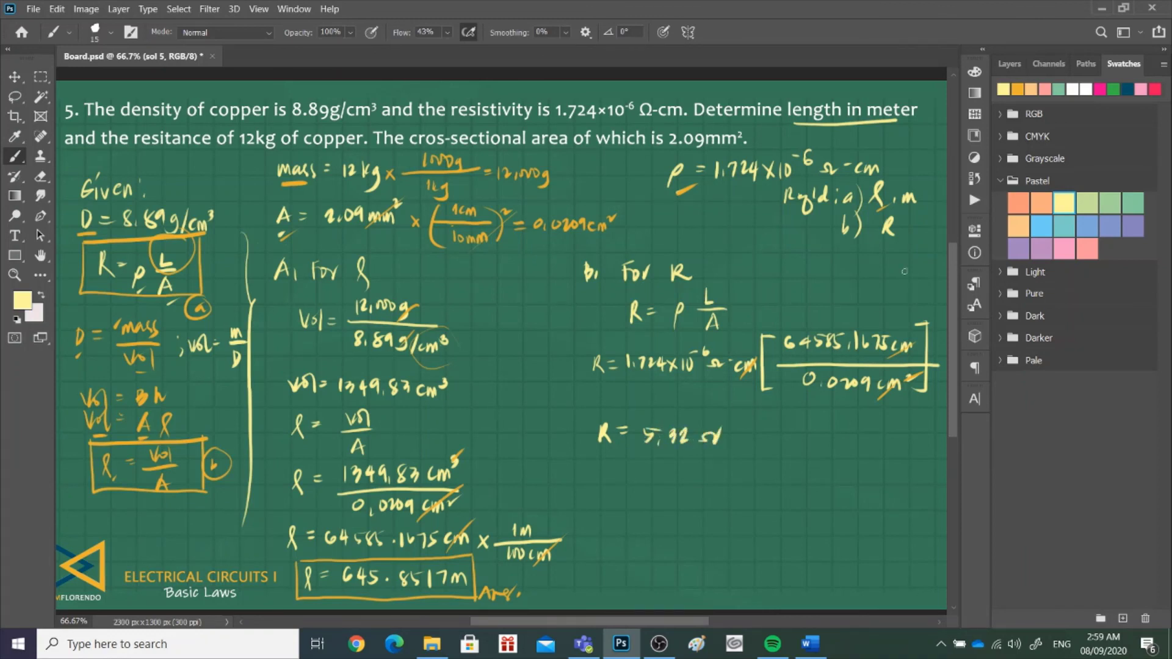
- Box R = 5.32 Ω in orange and label it 'Ans'
{"action": "left_click", "coordinate": [1017, 89]}
{"action": "mouse_move", "coordinate": [587, 409]}
{"action": "left_mouse_down"}
{"action": "mouse_move", "coordinate": [725, 408]}
{"action": "mouse_move", "coordinate": [585, 456]}
{"action": "mouse_move", "coordinate": [736, 458]}
{"action": "left_mouse_up"}
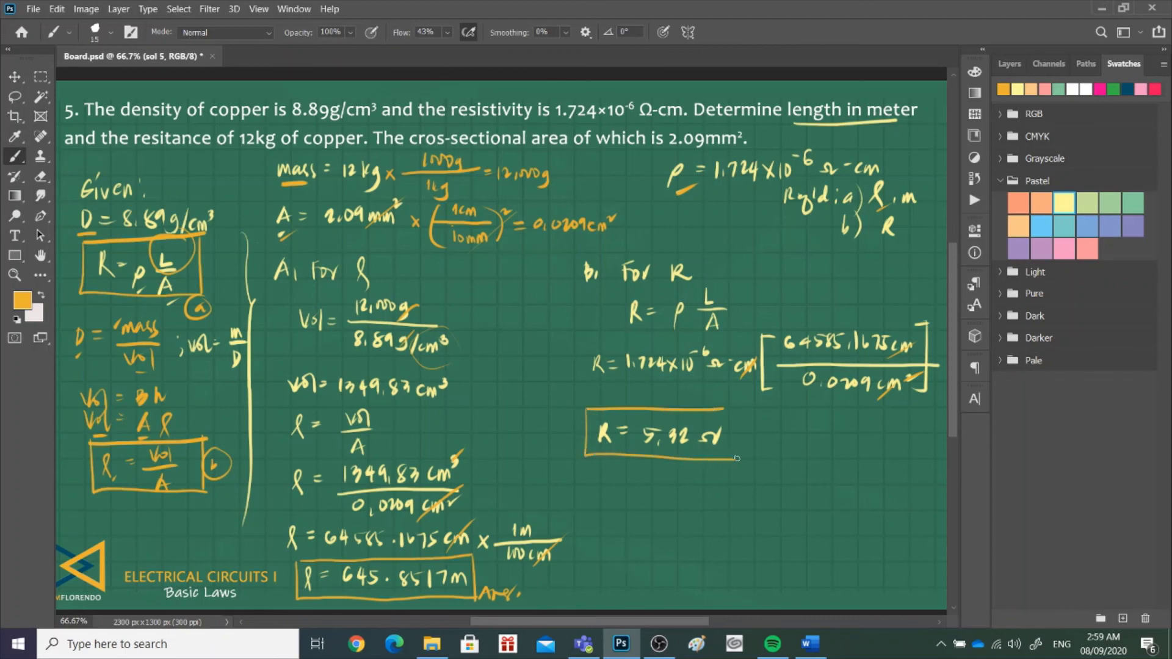
{"action": "mouse_move", "coordinate": [718, 412]}
{"action": "left_mouse_down"}
{"action": "mouse_move", "coordinate": [732, 463]}
{"action": "mouse_move", "coordinate": [758, 449]}
{"action": "mouse_move", "coordinate": [778, 459]}
{"action": "left_mouse_up"}
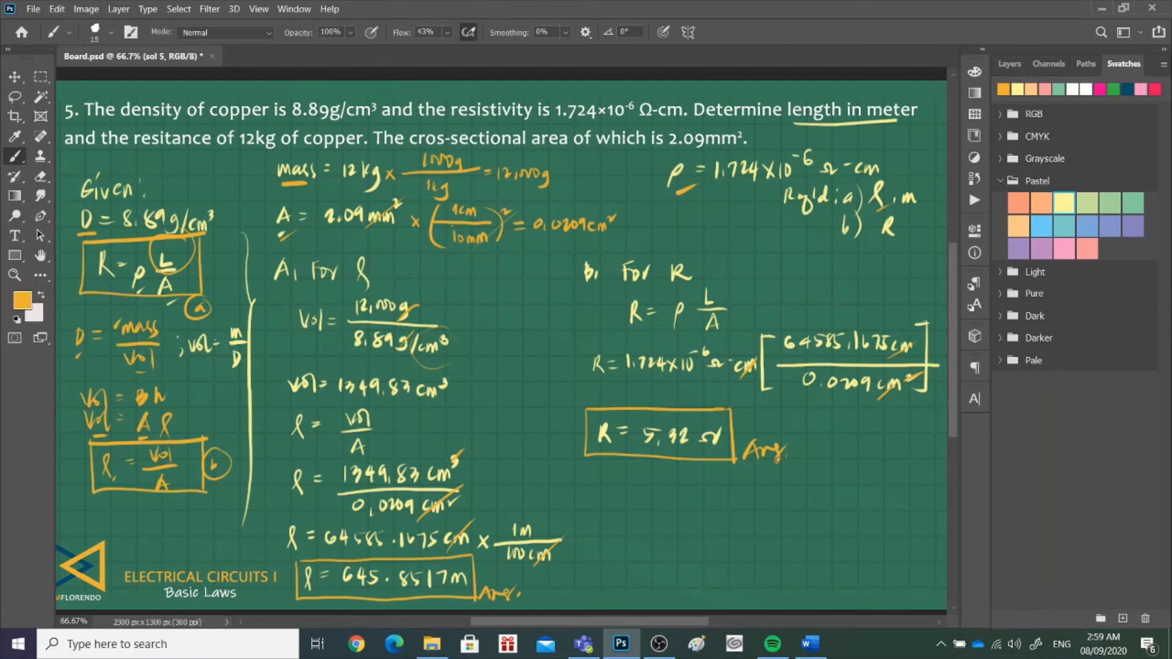